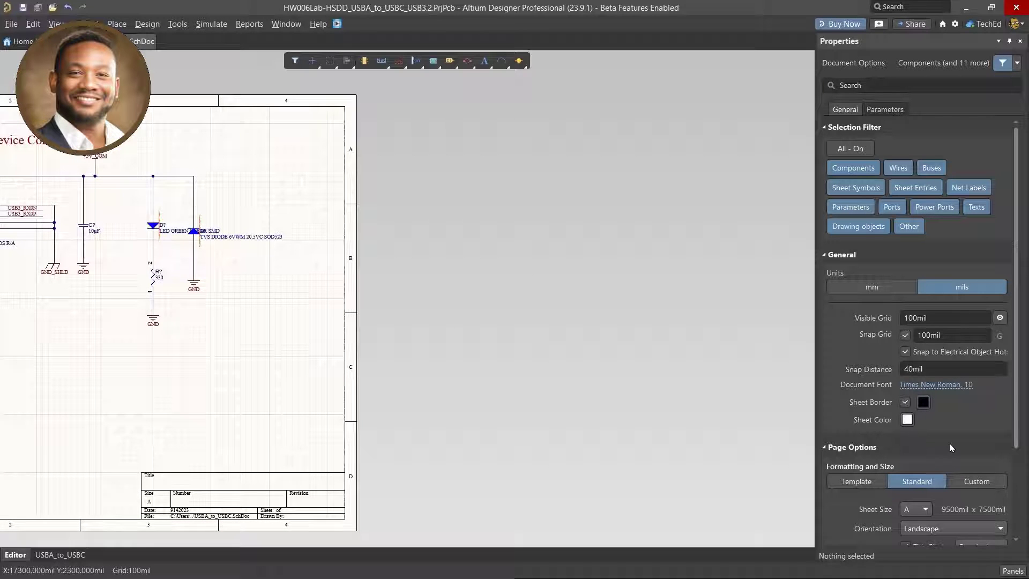
- Set the schematic's standard sheet size to D
scroll(1021, 396, down, 3)
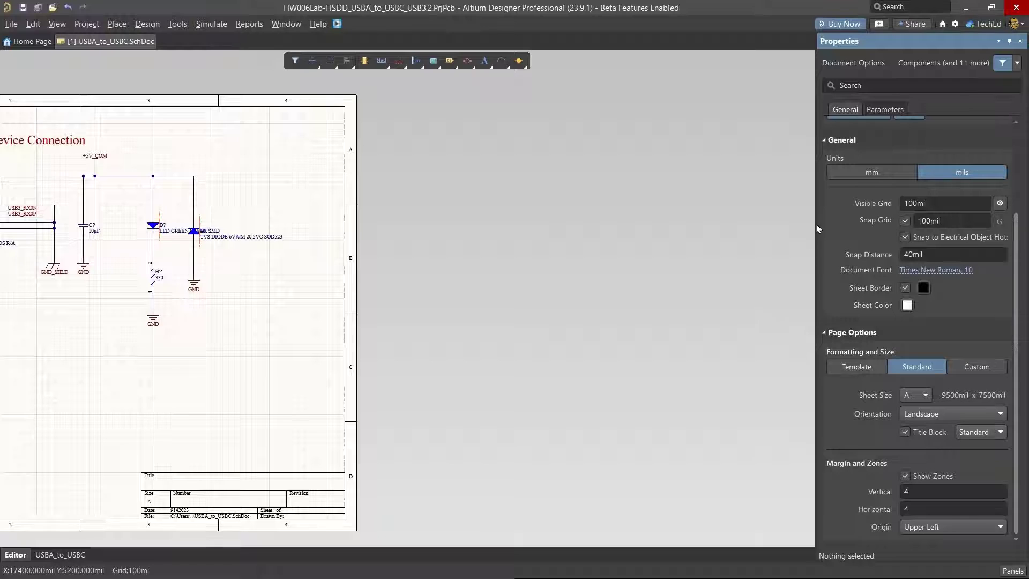
drag(817, 228, 744, 225)
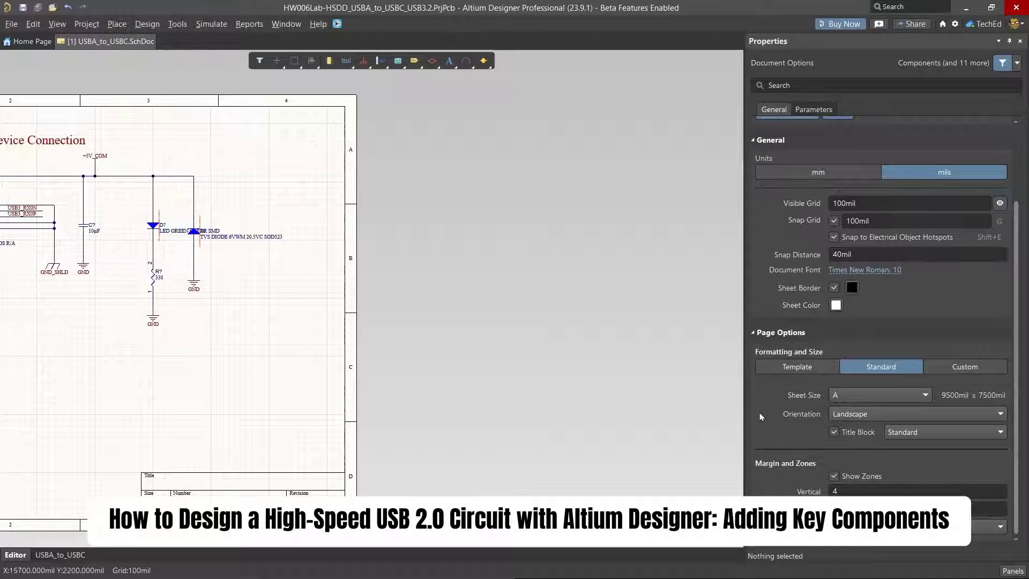
click(909, 400)
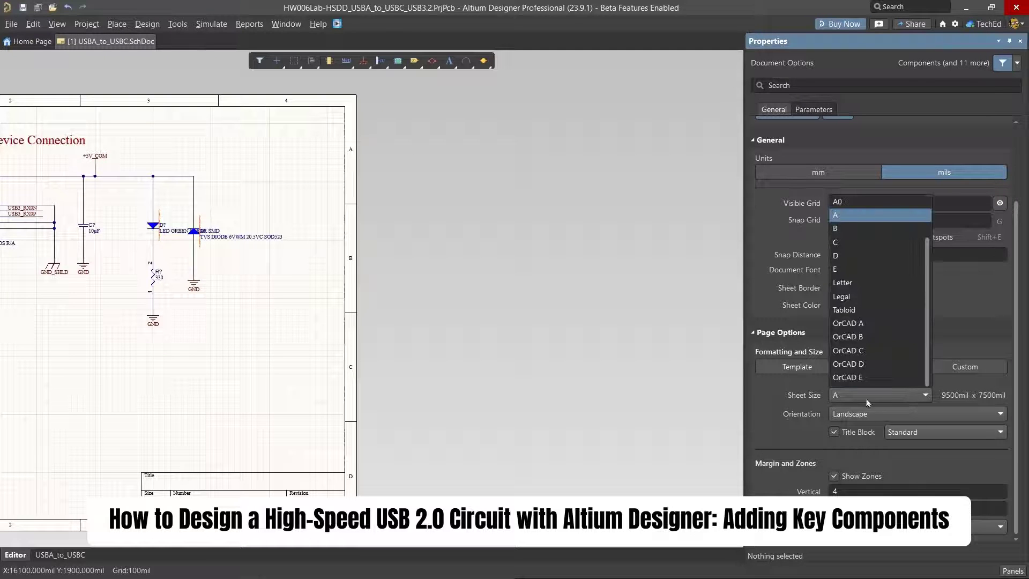
click(868, 257)
- Move the whole USB Legacy Device Connection circuit to the upper-left corner of the enlarged sheet
click(338, 294)
drag(172, 349, 33, 488)
drag(94, 410, 114, 139)
click(290, 239)
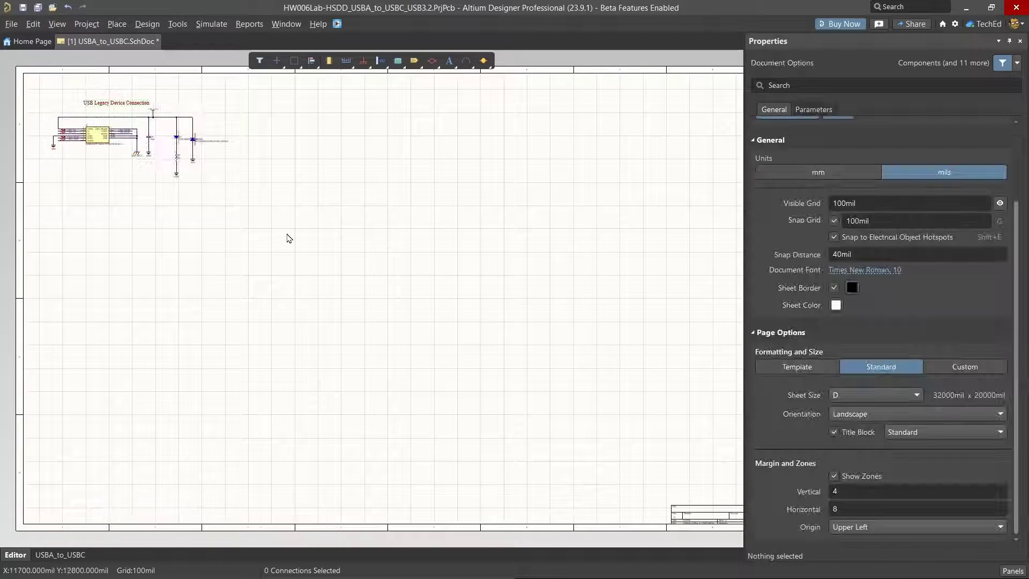
- Switch to the TIDA00891 schematic PDF in Acrobat and examine the TUSB211RWB circuit and its surrounding components up close
click(596, 566)
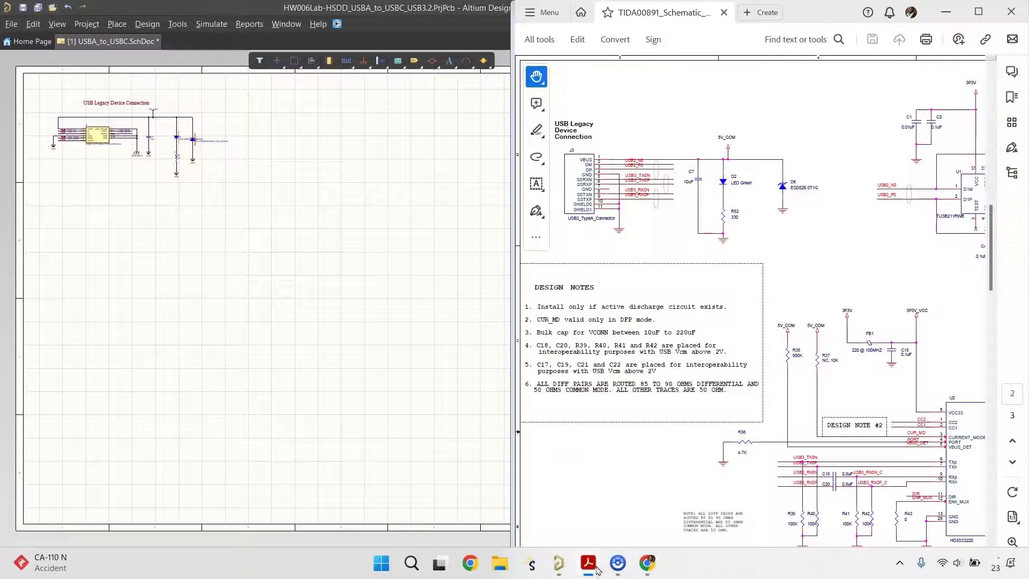
drag(836, 188, 570, 183)
drag(741, 192, 731, 187)
drag(736, 86, 777, 129)
click(536, 78)
click(564, 70)
click(1013, 542)
click(1013, 543)
click(1013, 542)
drag(905, 478, 627, 430)
click(1012, 564)
drag(814, 365, 879, 397)
- Arrange the Altium Designer window beside the reference PDF and open the Components panel
click(286, 266)
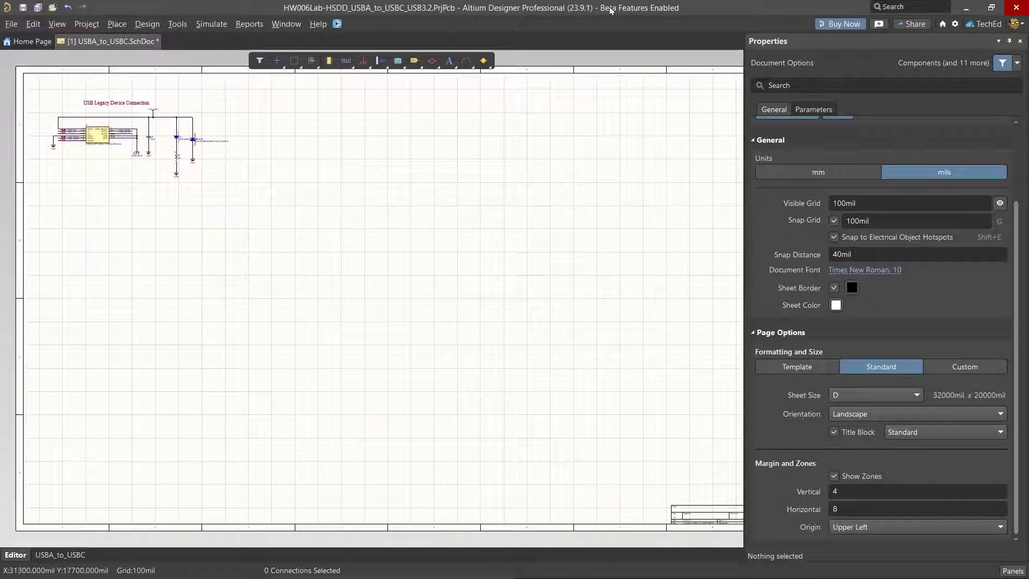
drag(738, 377, 736, 576)
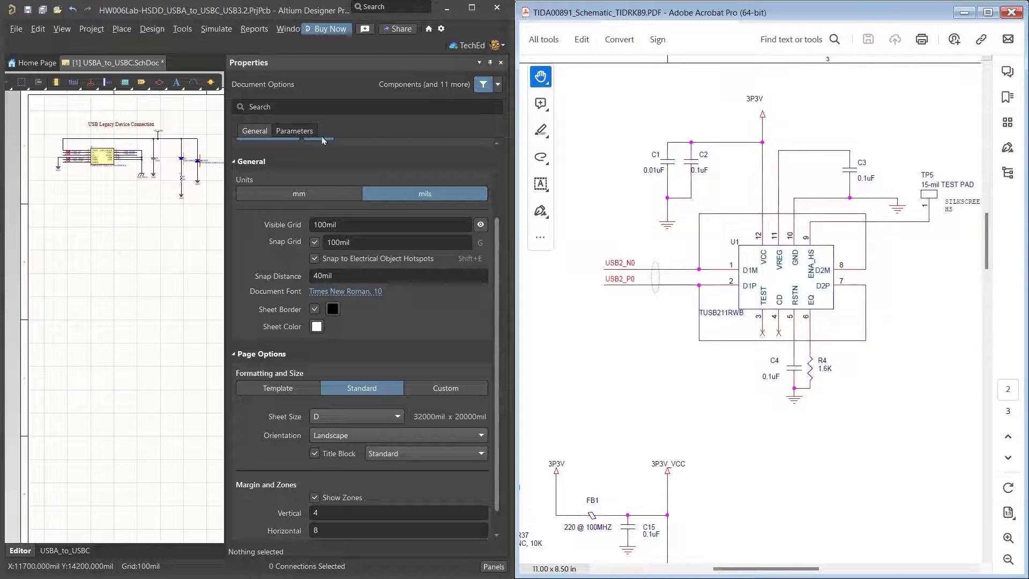
click(351, 108)
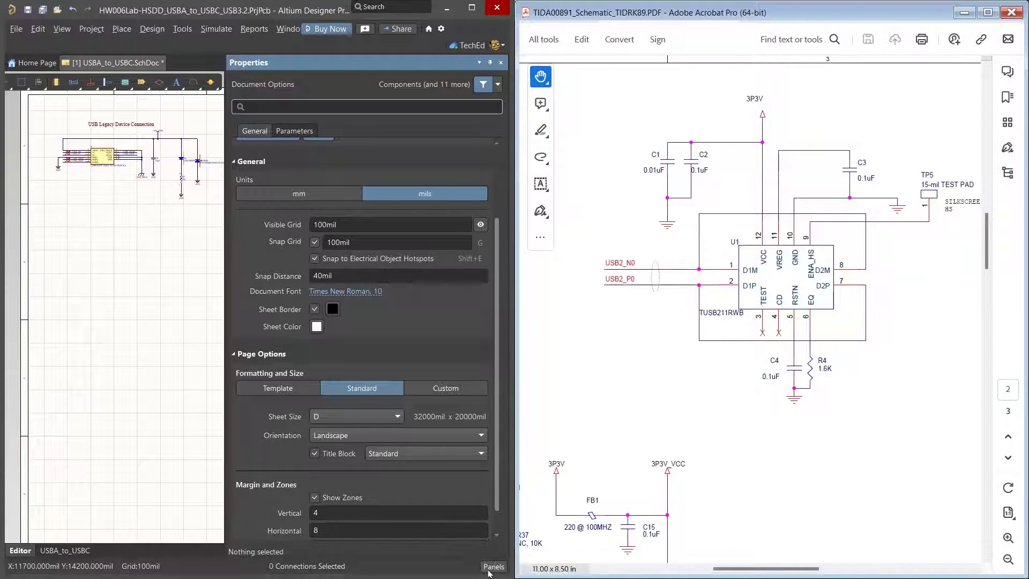
click(493, 567)
click(531, 359)
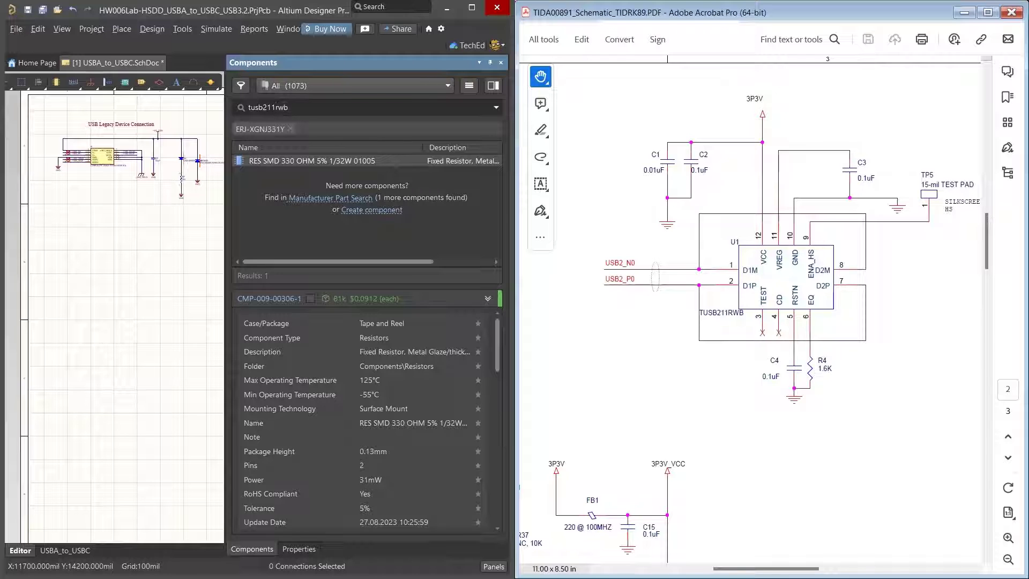
- Search the components for tusb211rwb and place the TUSB211RWBR, rotated, in the empty area of the sheet
key(Return)
double_click(327, 161)
key(space)
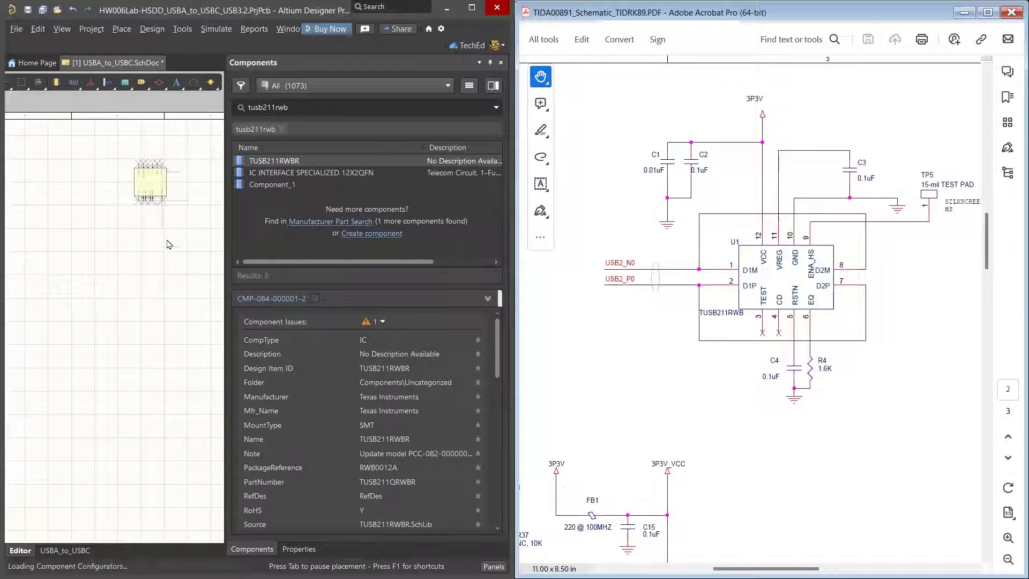
right_click(167, 221)
- Move the TUSB211RWBR chip down and rotate it so its GND-to-VREG pins face left and its RSTN-to-VCC pins face right
right_drag(150, 175, 123, 175)
ctrl+scroll(123, 173, up, 5)
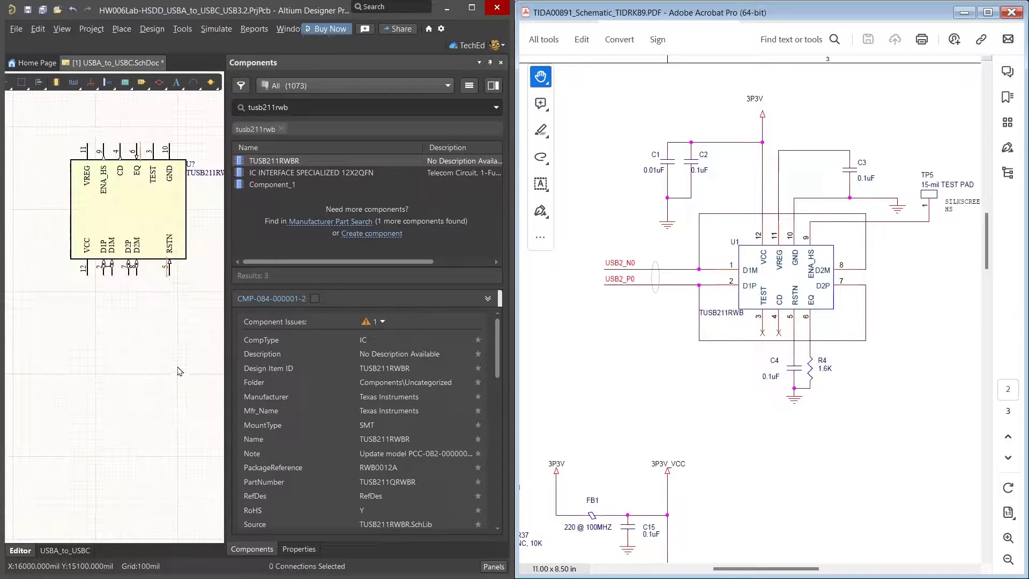
drag(103, 147, 103, 238)
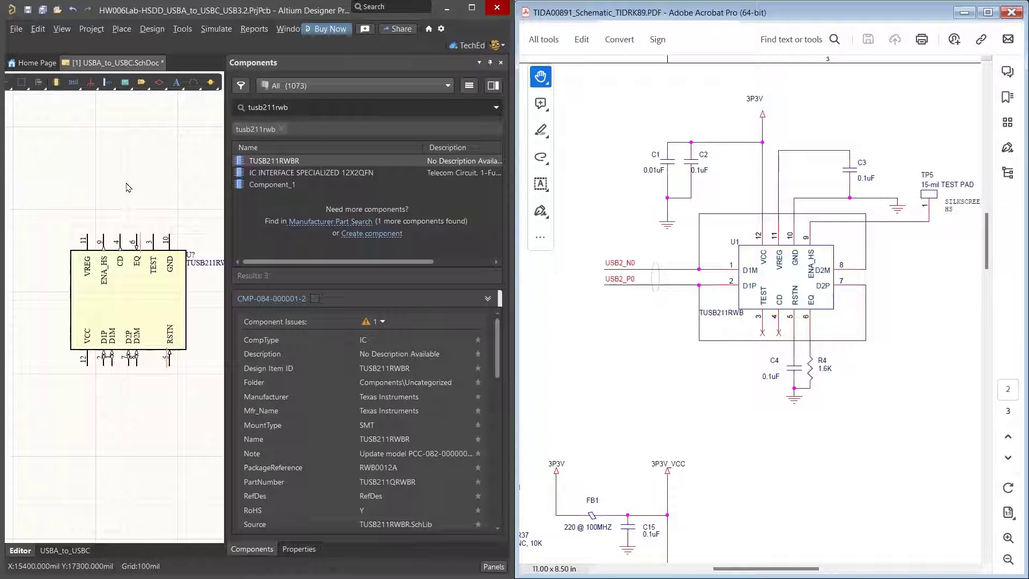
key(space)
mouse_move(137, 306)
mouse_down()
mouse_move(137, 381)
mouse_move(138, 309)
mouse_up()
ctrl+scroll(149, 167, down, 4)
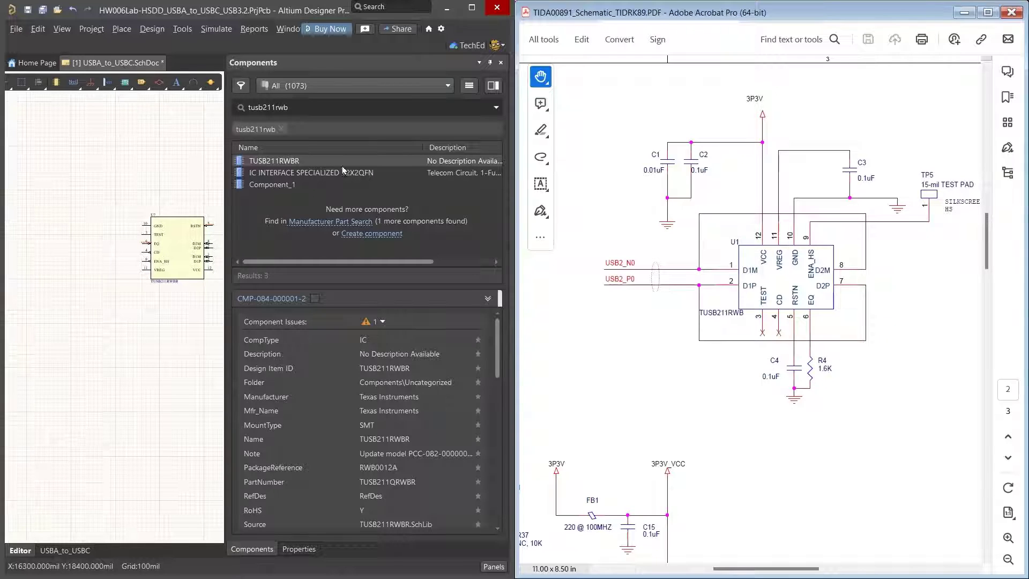
- Search the components for 0.01uF, and copy C1's detailed description, CAP CER 1000PF 50V X7R 0402, from the Google Sheets bill of materials
double_click(342, 107)
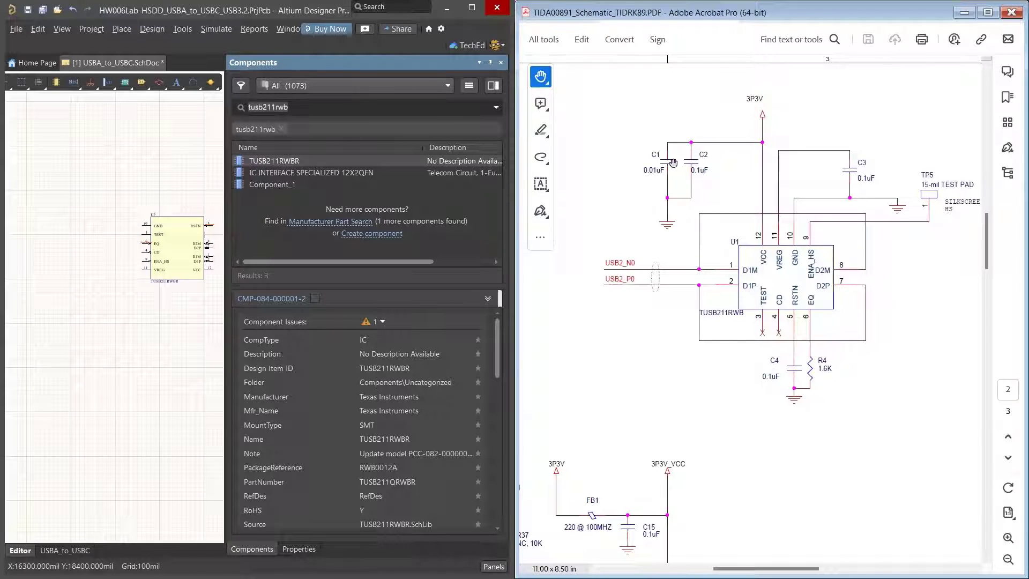
text(0.01uF)
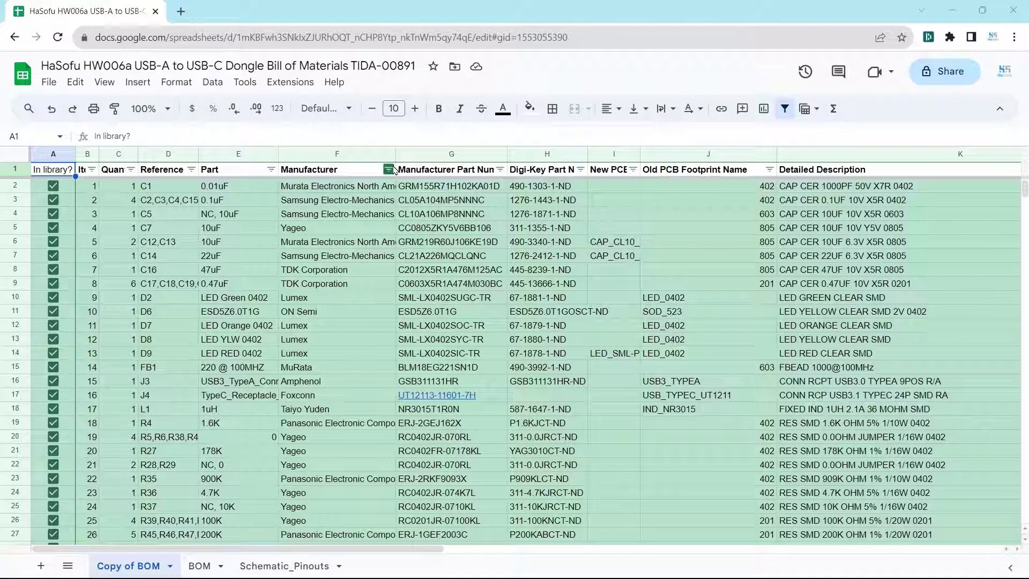
click(431, 186)
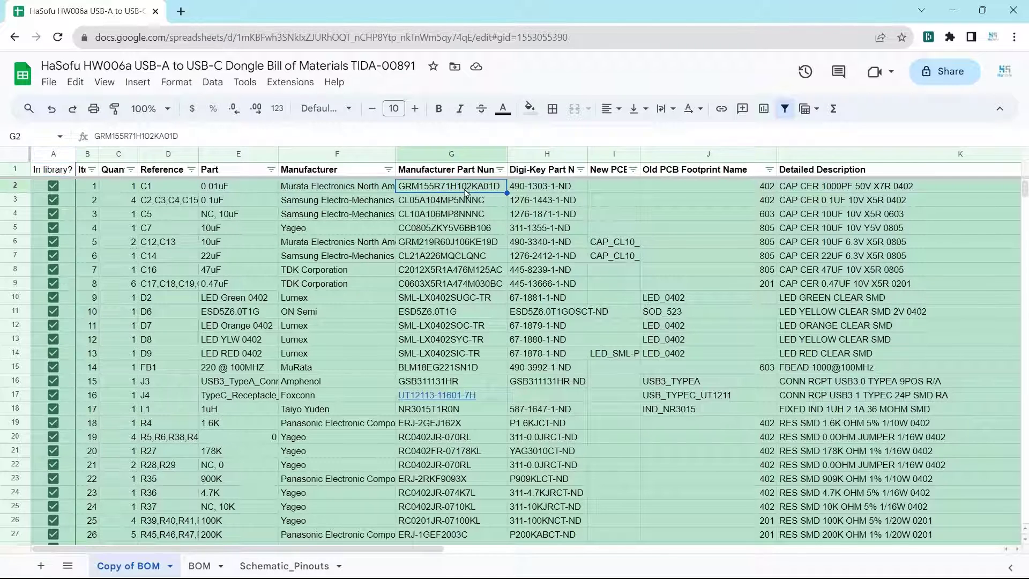
key(Right)
key(Right)
key(Right)
key(Right)
key(ctrl+c)
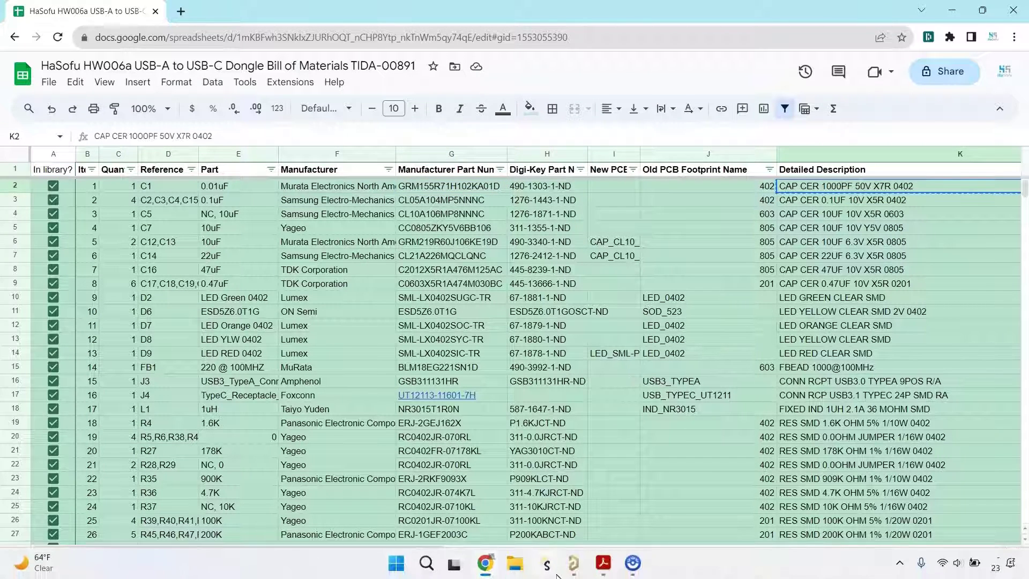
- Back in Altium Designer, search for CAP CER 1000PF 50V X7R 0402 and place that capacitor above and left of the chip
click(574, 565)
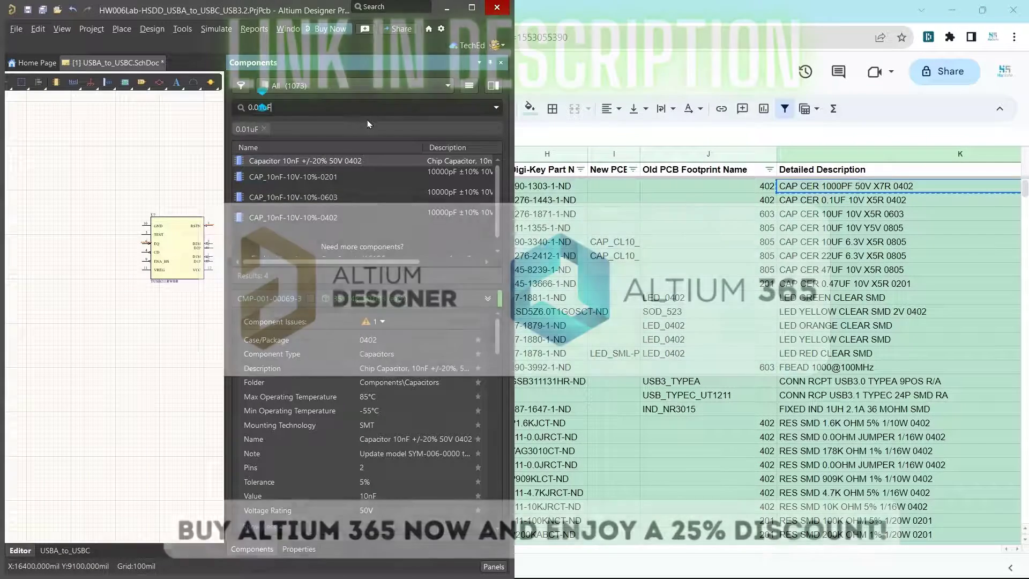
key(ctrl+a)
key(ctrl+v)
key(Return)
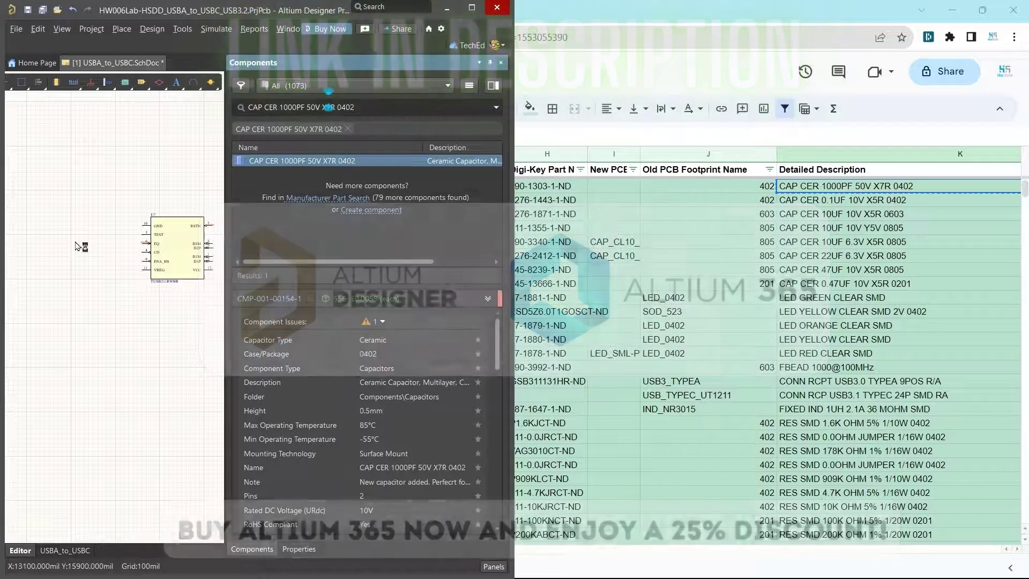
key(Return)
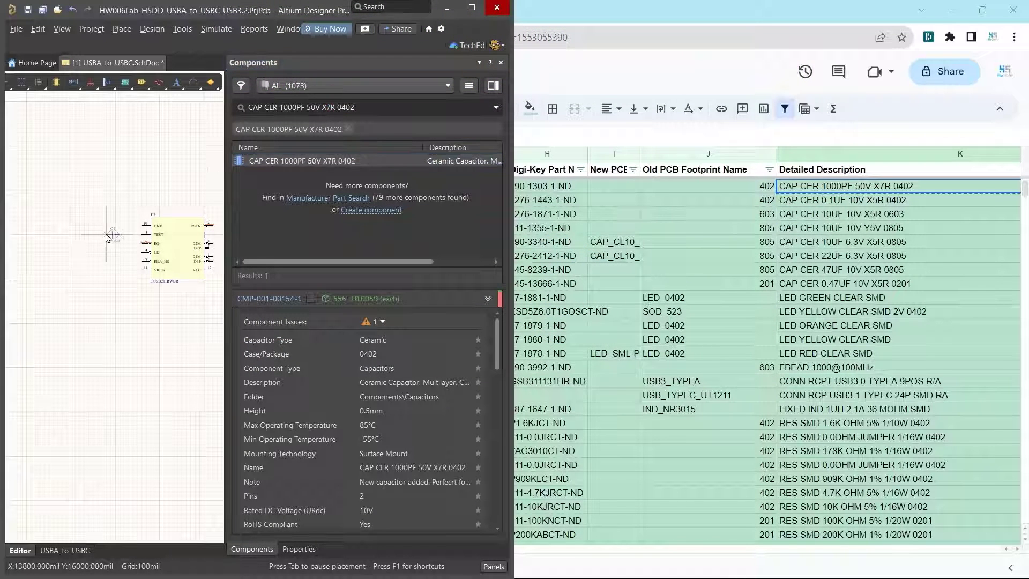
click(111, 197)
key(Escape)
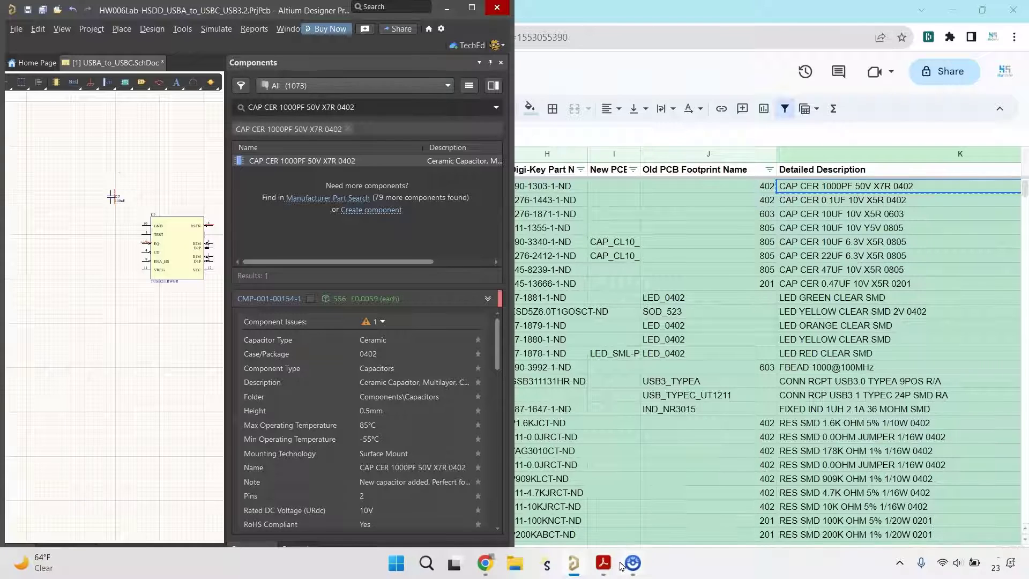
- Stack the reference schematic PDF above the bill of materials spreadsheet, both beside the Altium Designer window
mouse_move(608, 566)
click(680, 494)
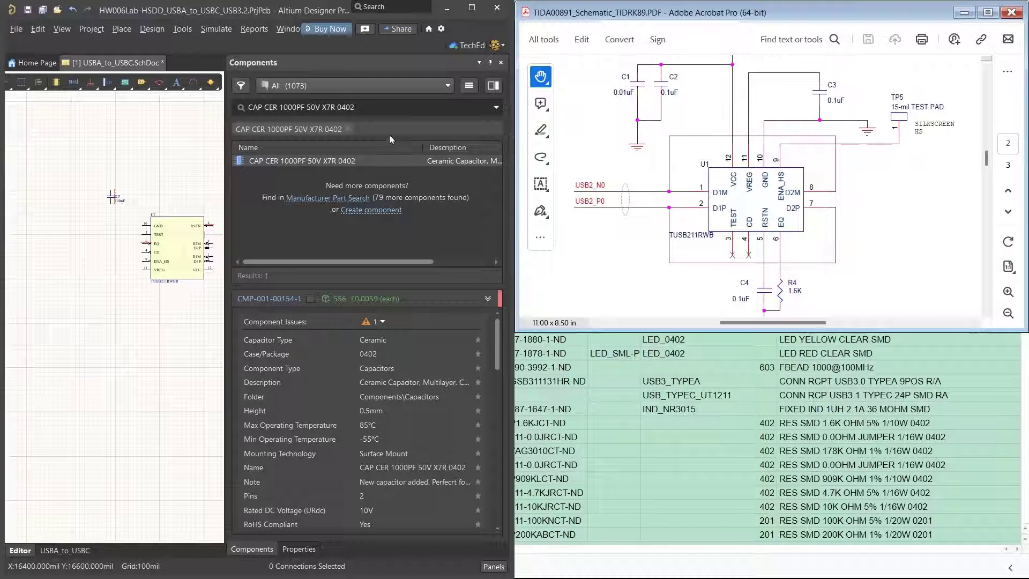
click(681, 381)
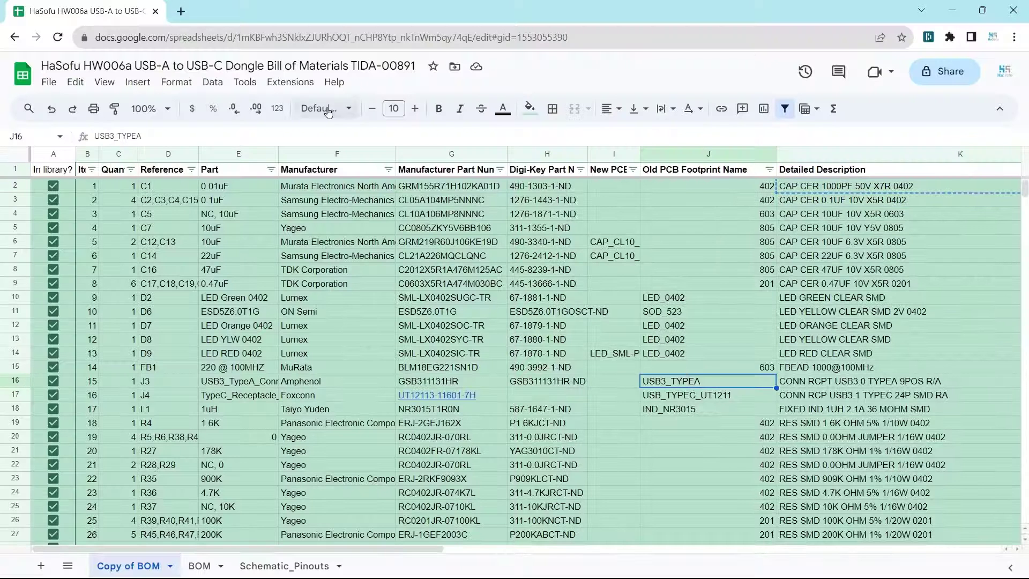
drag(376, 10, 782, 346)
click(992, 540)
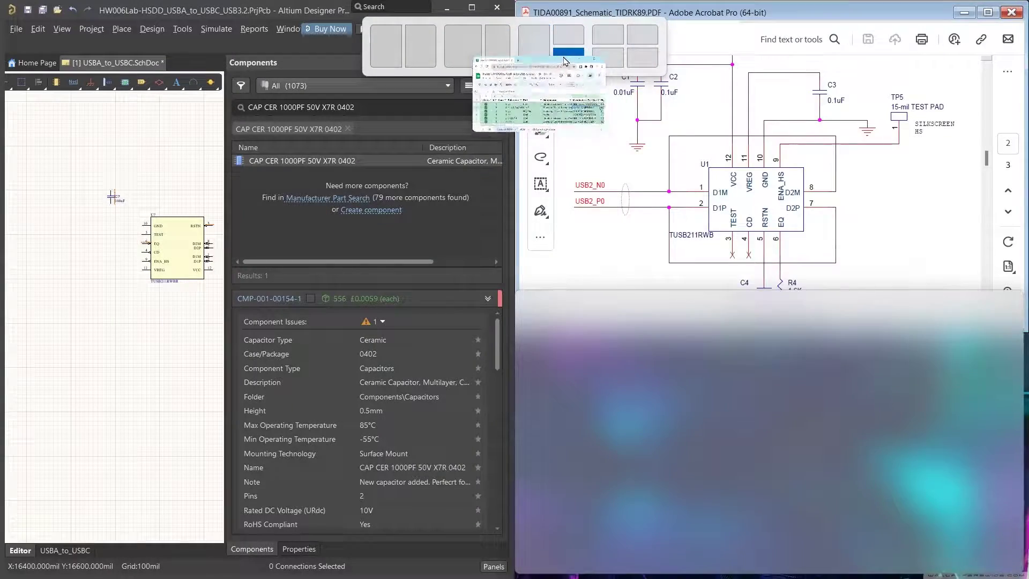
click(718, 70)
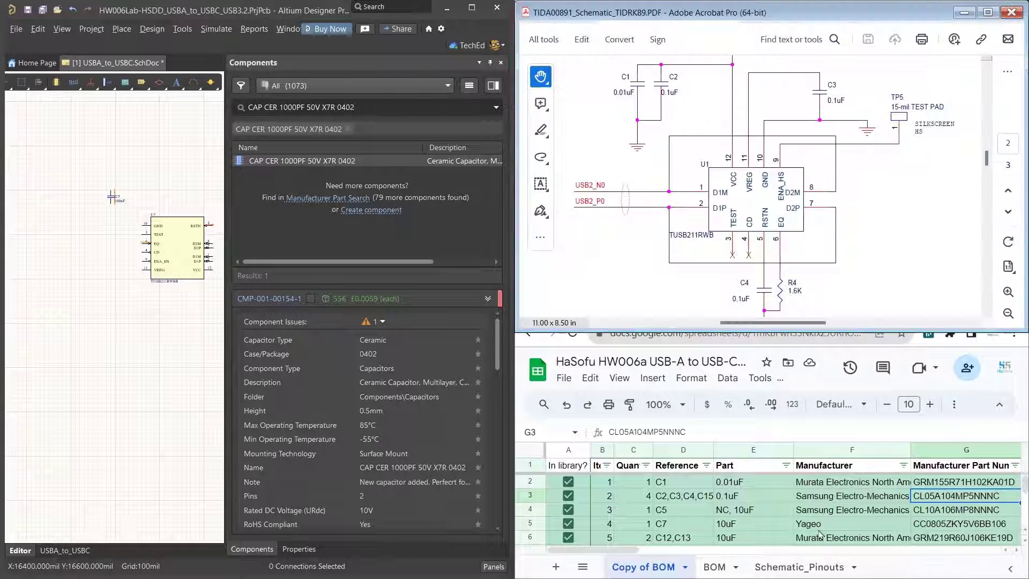
- Copy the detailed description CAP CER 0.1UF 10V X5R 0402 from the C2,C3,C4,C15 row of the bill of materials
scroll(827, 502, right, 2)
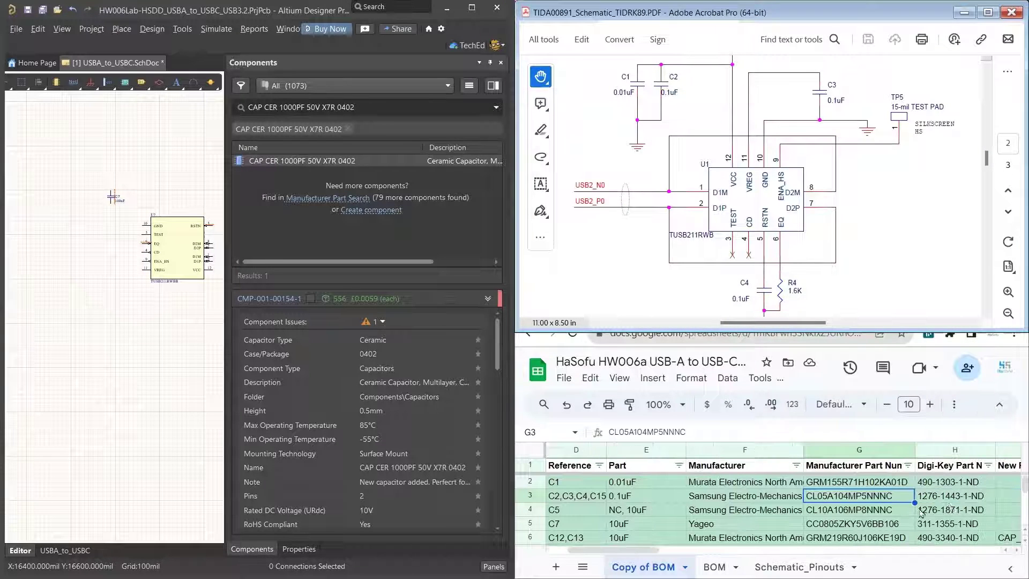
click(968, 497)
key(Right)
key(Right)
key(Right)
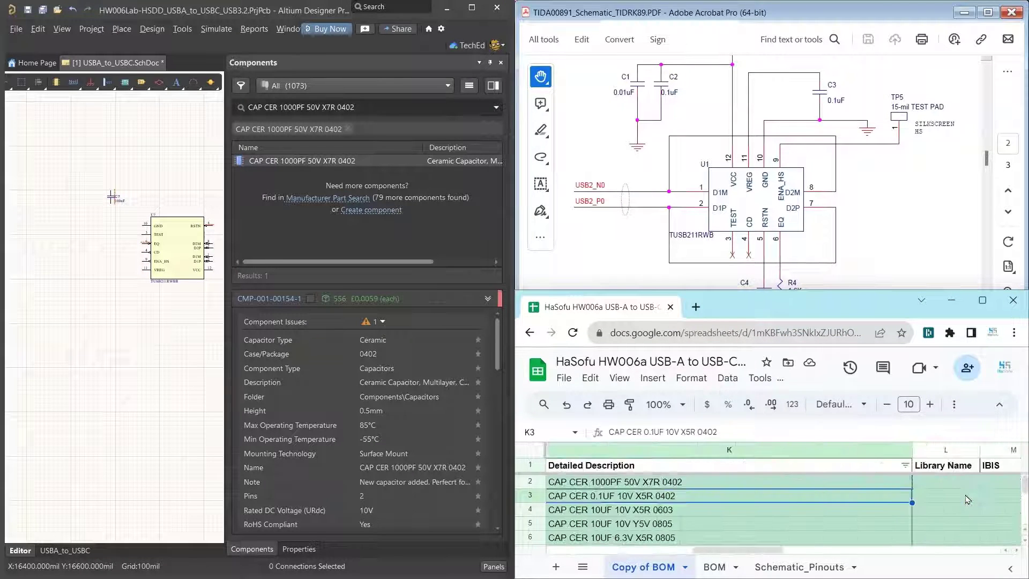
- Search the components for CAP CER 0.1UF 10V X5R 0402 and pick the matching capacitor
click(353, 107)
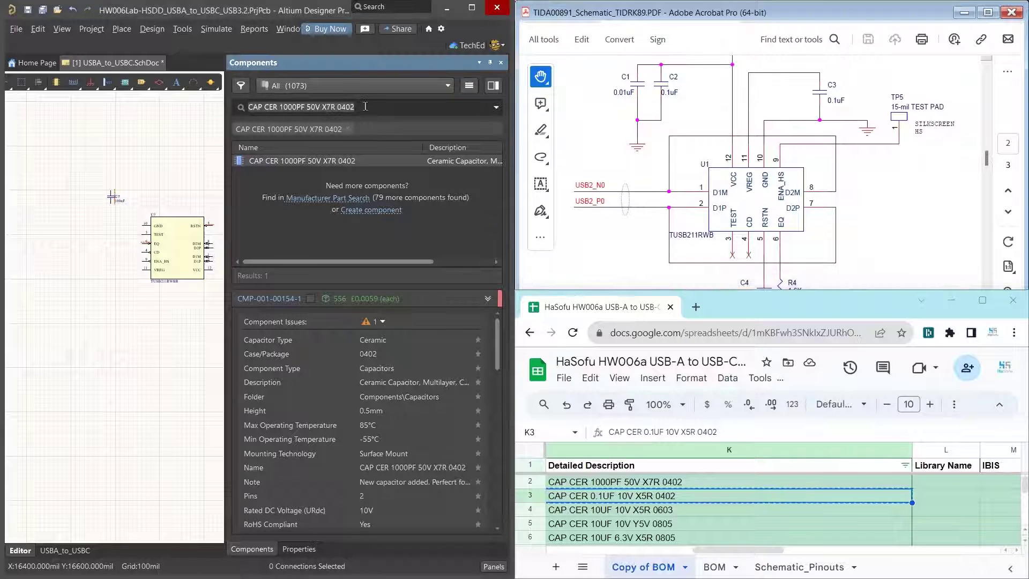
key(ctrl+v)
key(Return)
click(283, 161)
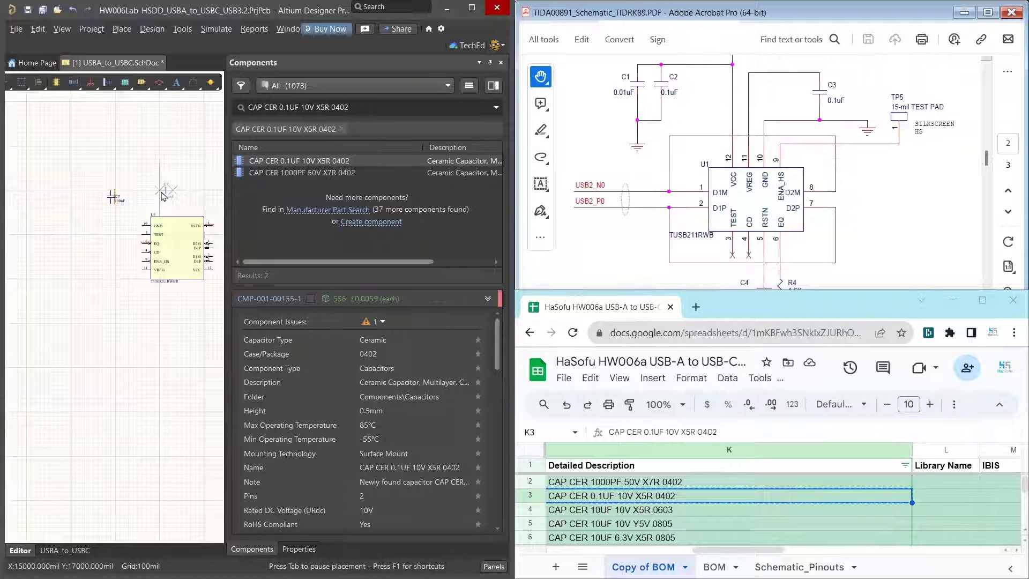
click(381, 173)
double_click(346, 173)
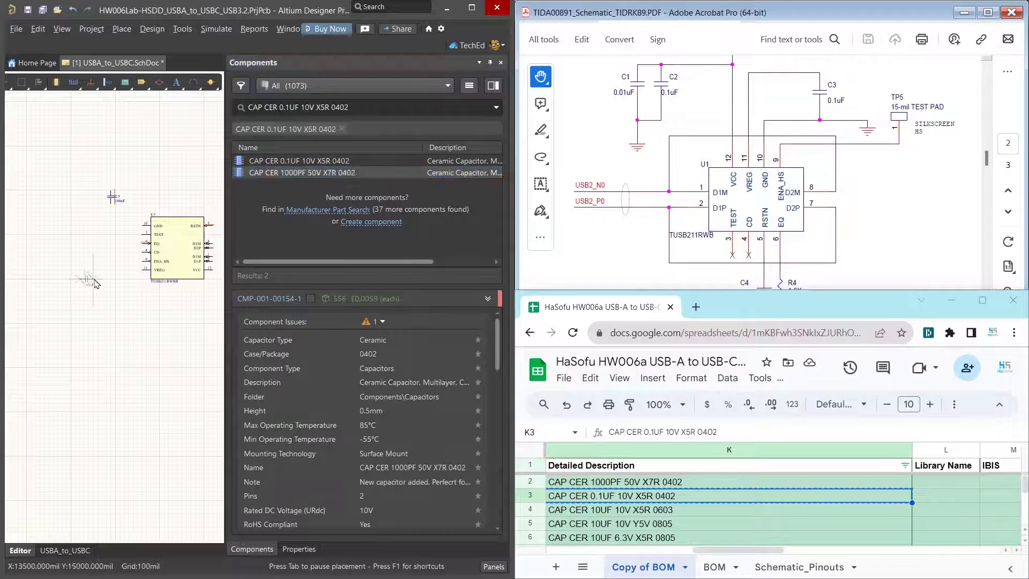
key(Escape)
- Place one CAP CER 0.1UF 10V X5R 0402 capacitor just right of the first capacitor, above the chip
double_click(319, 164)
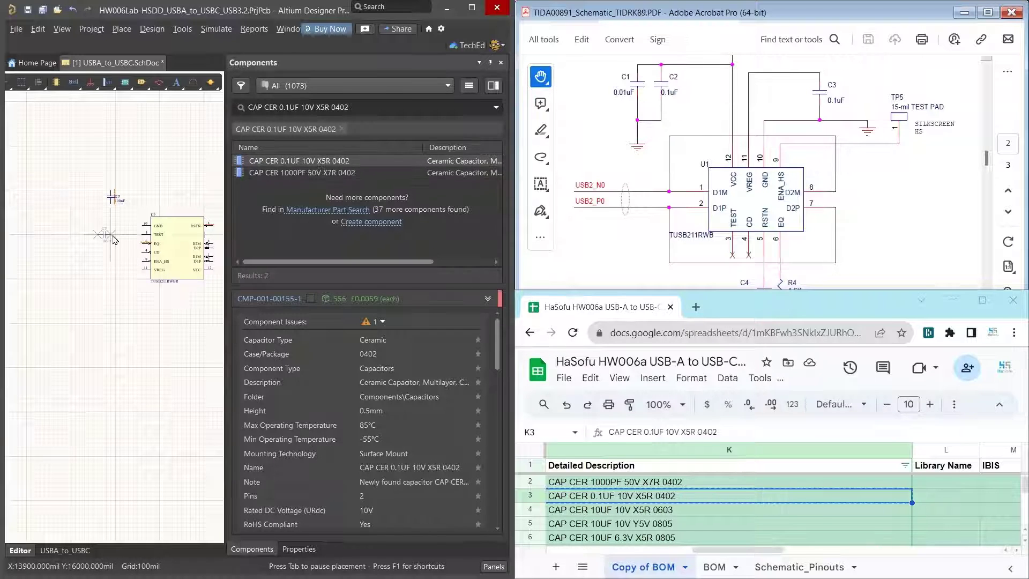
click(130, 191)
key(Escape)
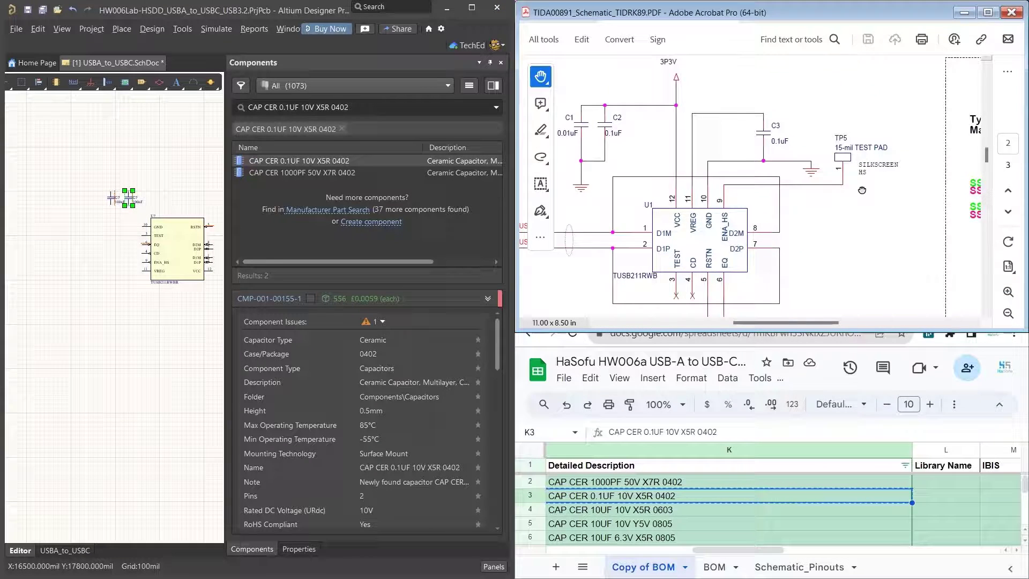
- Examine capacitor C3 in the reference schematic and check the reference designators of the 0.1uF row in the bill of materials
drag(862, 188, 840, 190)
drag(796, 105, 829, 101)
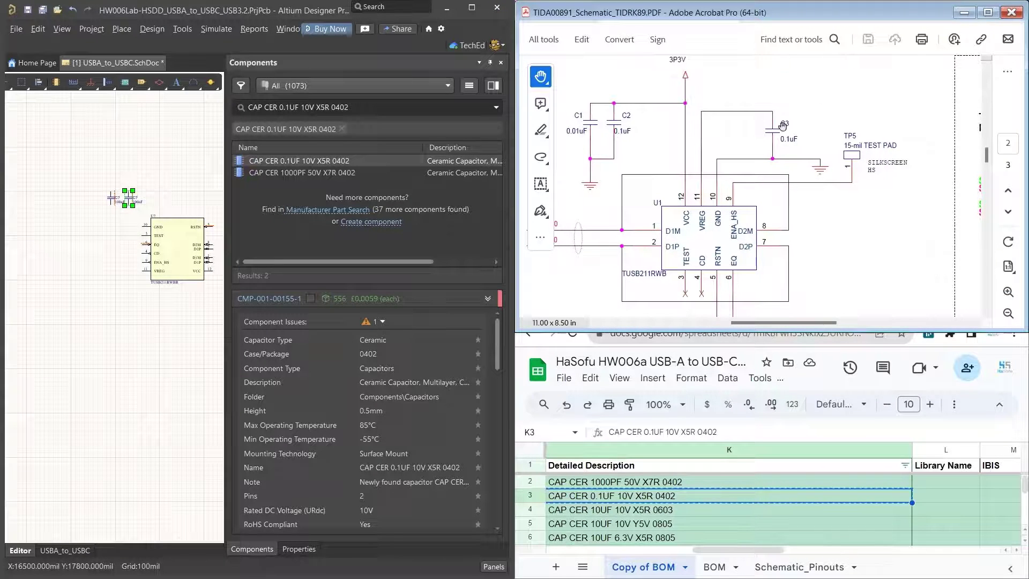
click(770, 502)
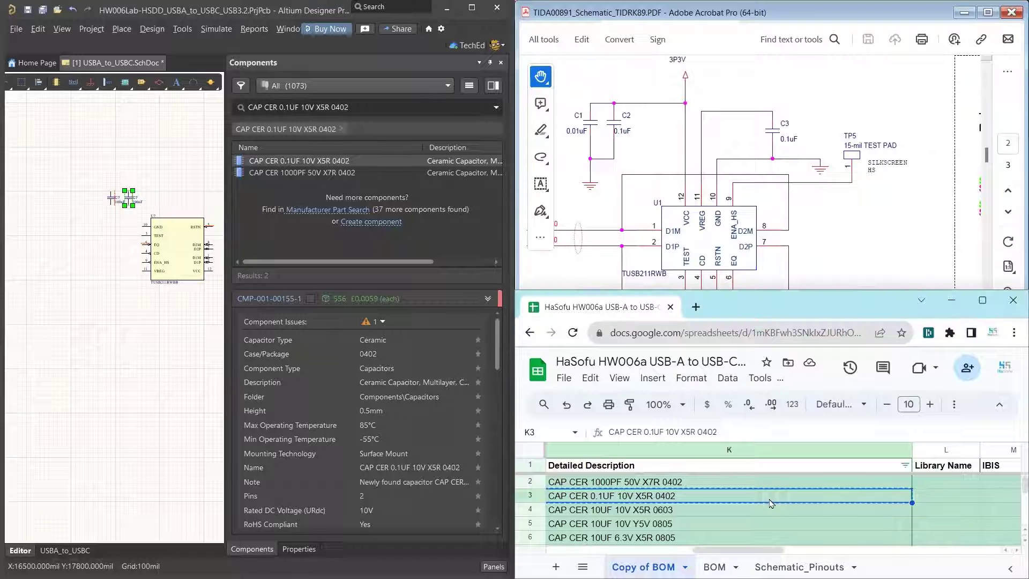
key(Left)
key(Left)
key(Left)
key(Left)
key(Left)
key(Left)
key(Left)
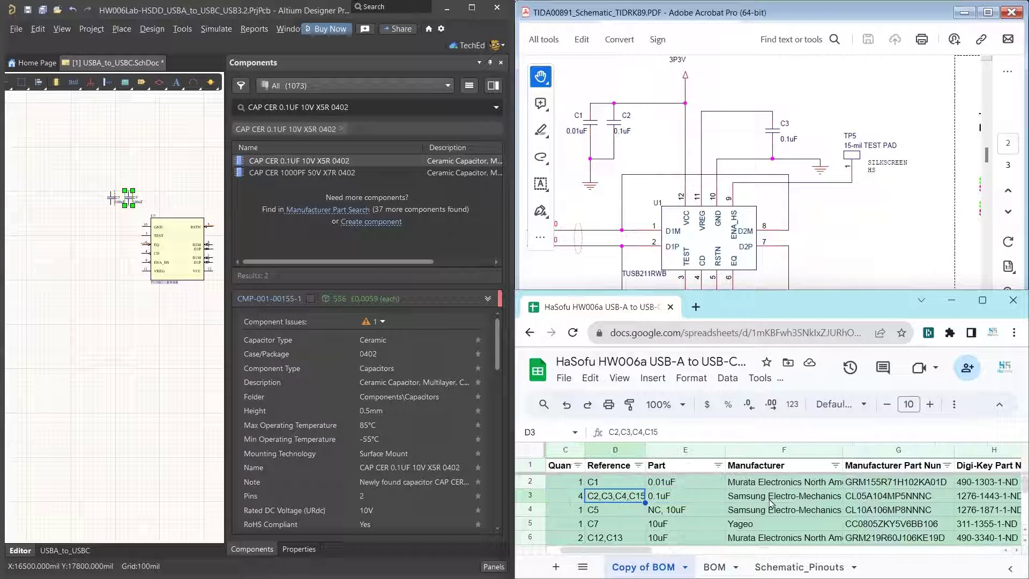
- Examine the 0.1uF row's detailed description in the bill of materials and the two capacitors placed above the chip in the schematic
key(Right)
key(Right)
key(Right)
key(Right)
key(Right)
key(Right)
key(Right)
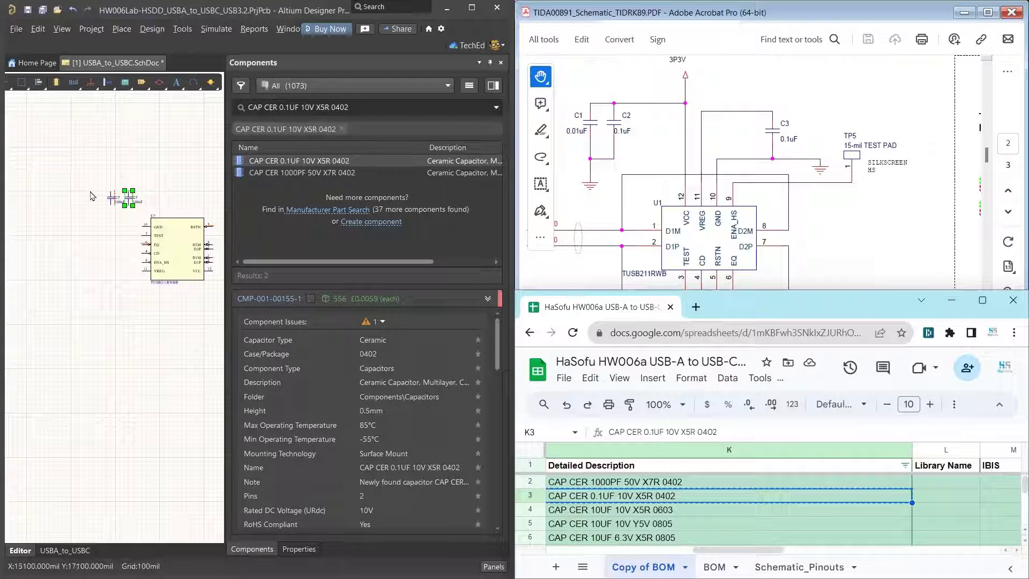
click(130, 194)
ctrl+scroll(131, 192, up, 4)
ctrl+scroll(199, 137, down, 3)
right_drag(194, 142, 139, 158)
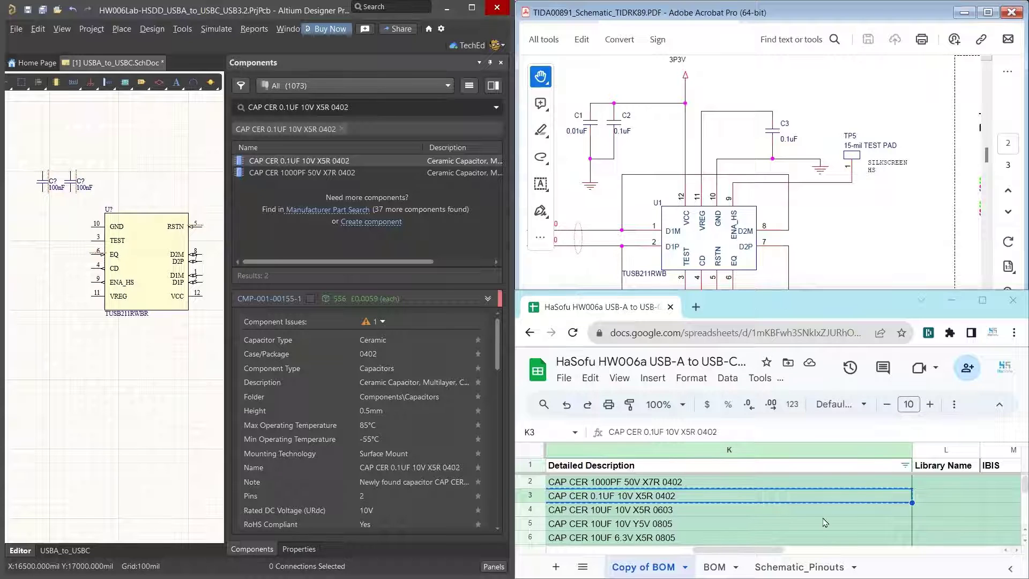
- Copy C1's manufacturer part number GRM155R71H102KA01D from the bill of materials and search the component libraries for it
click(812, 484)
key(ctrl+Left)
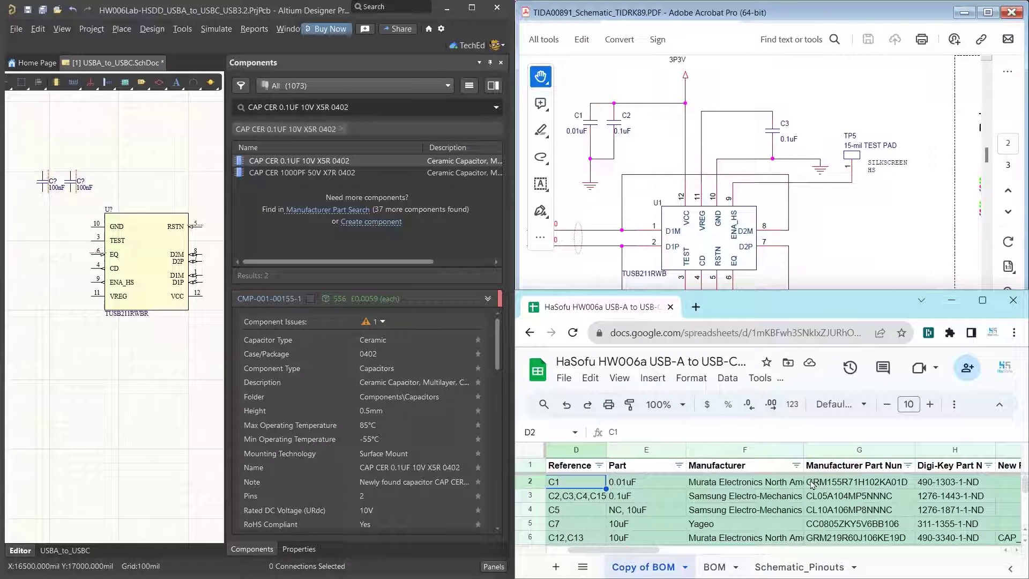
key(Right)
key(Right)
key(Right)
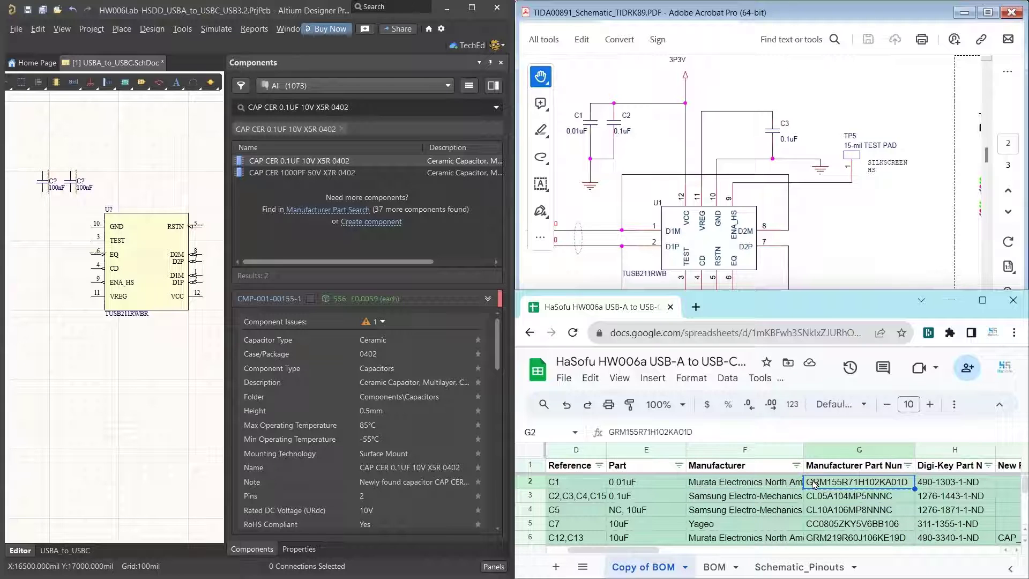
click(290, 105)
key(ctrl+v)
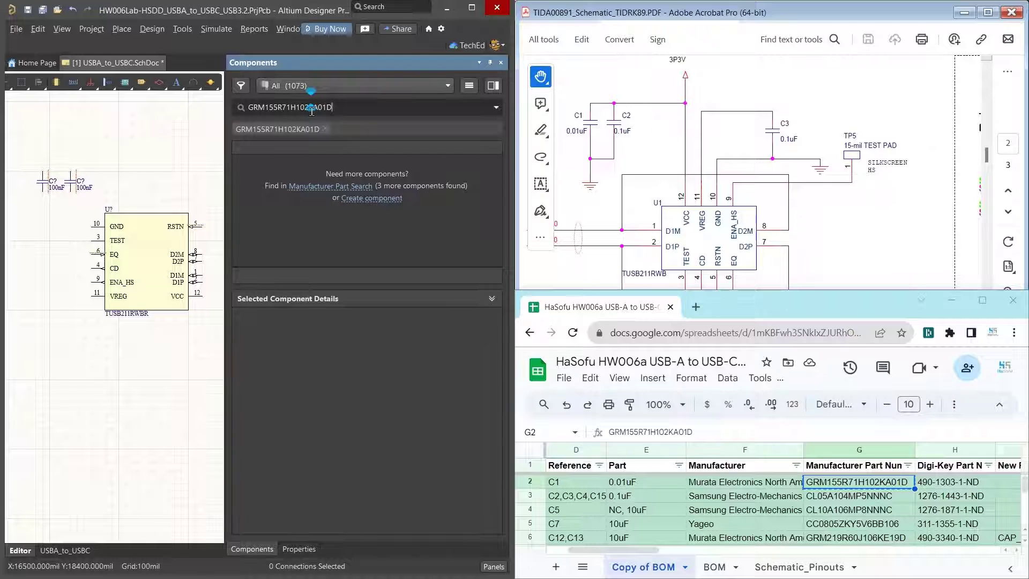
- Extend the GRM155R71H102KA01D search to manufacturer parts and create a workspace component of type Capacitors from the Murata part
click(321, 188)
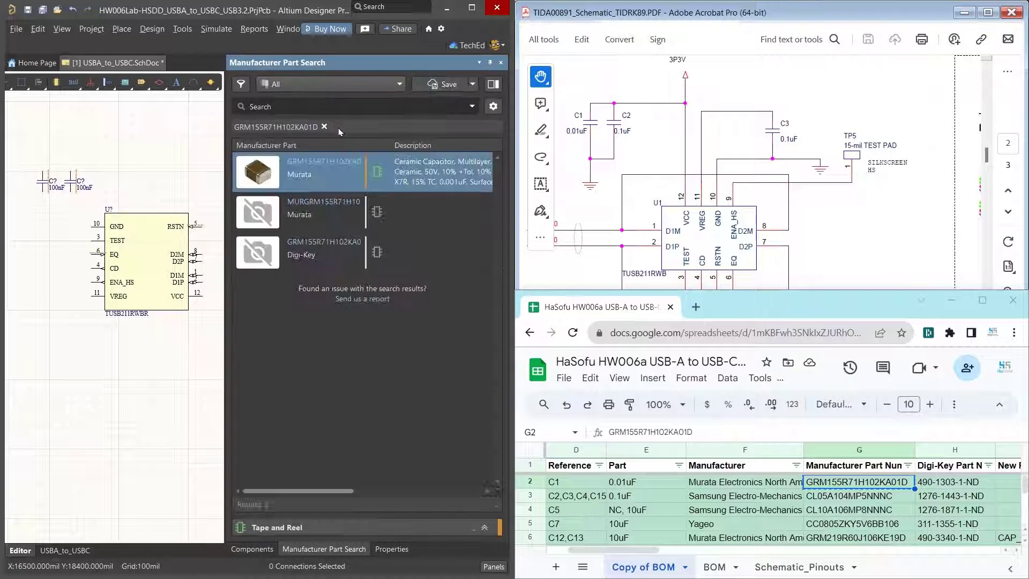
right_click(328, 185)
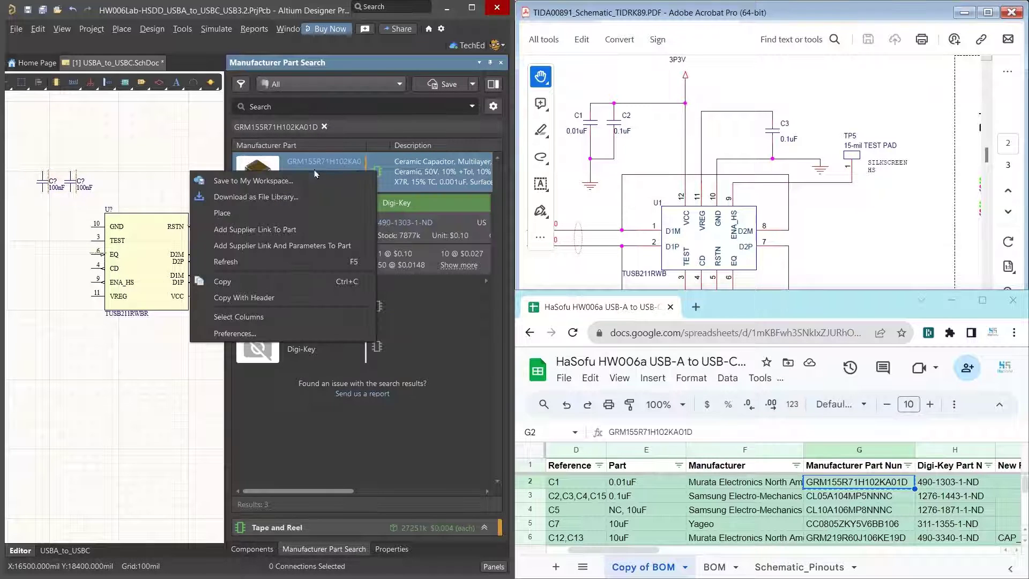
click(314, 182)
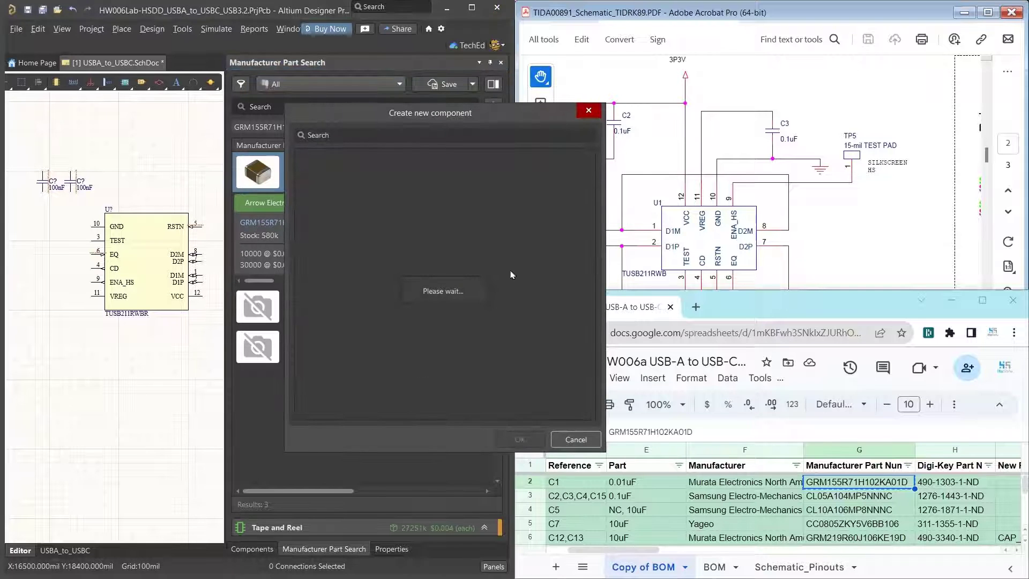
click(429, 190)
click(519, 440)
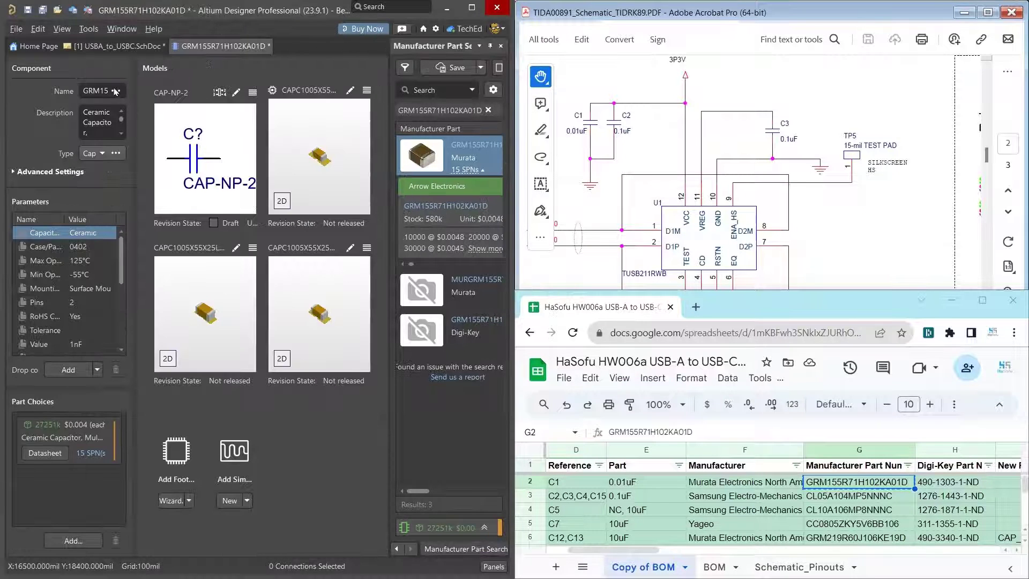
- Open digikey.com in a new browser tab and look up the part number GRM155R71H102KA01D
click(957, 487)
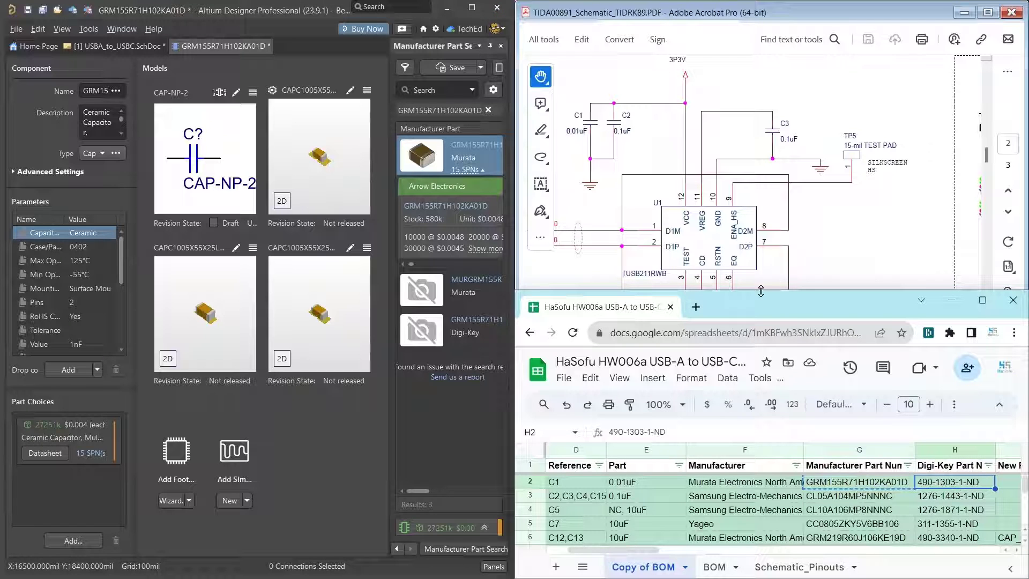
click(696, 307)
text(digikey.com)
key(Return)
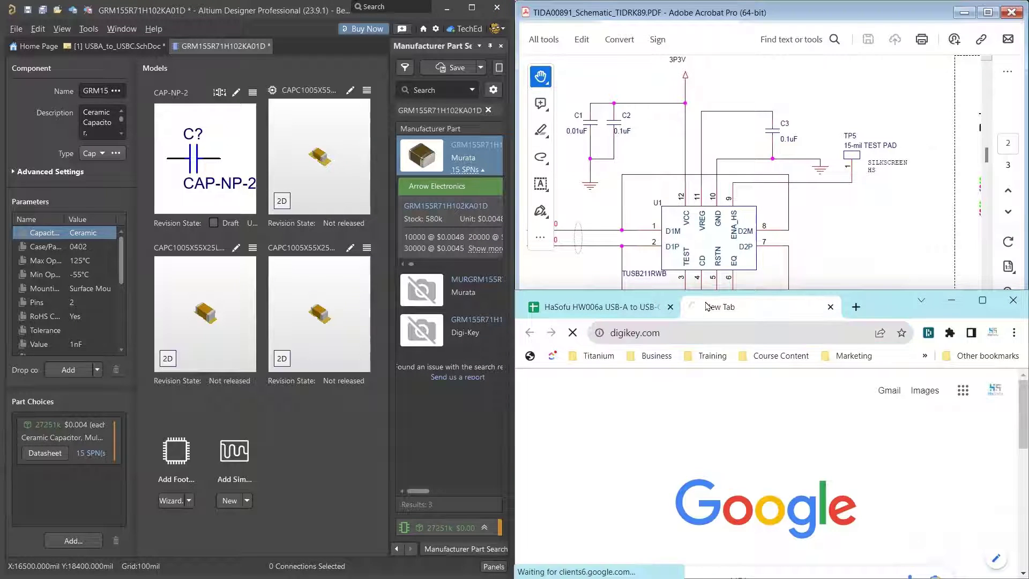
key(ctrl+v)
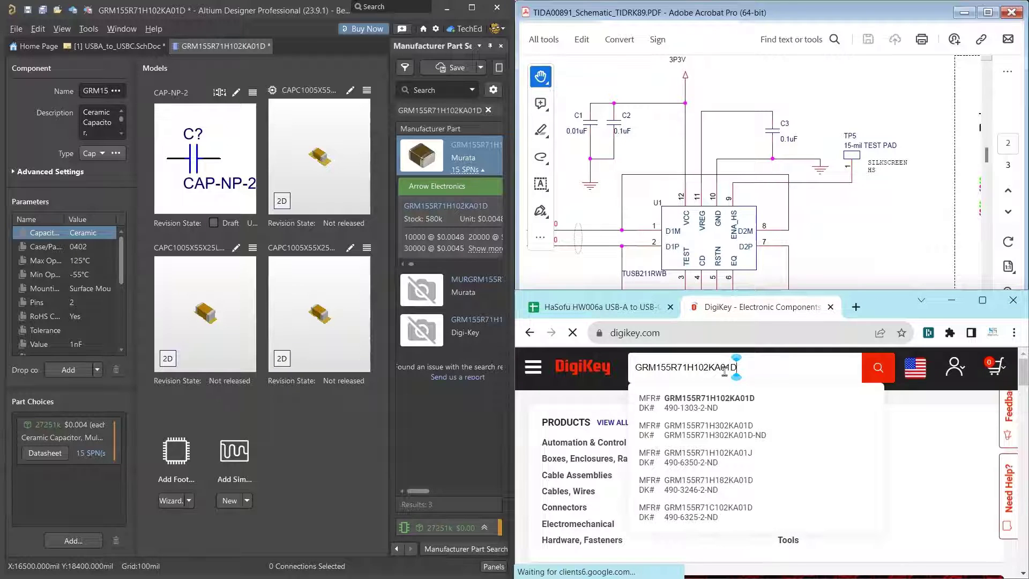
key(Return)
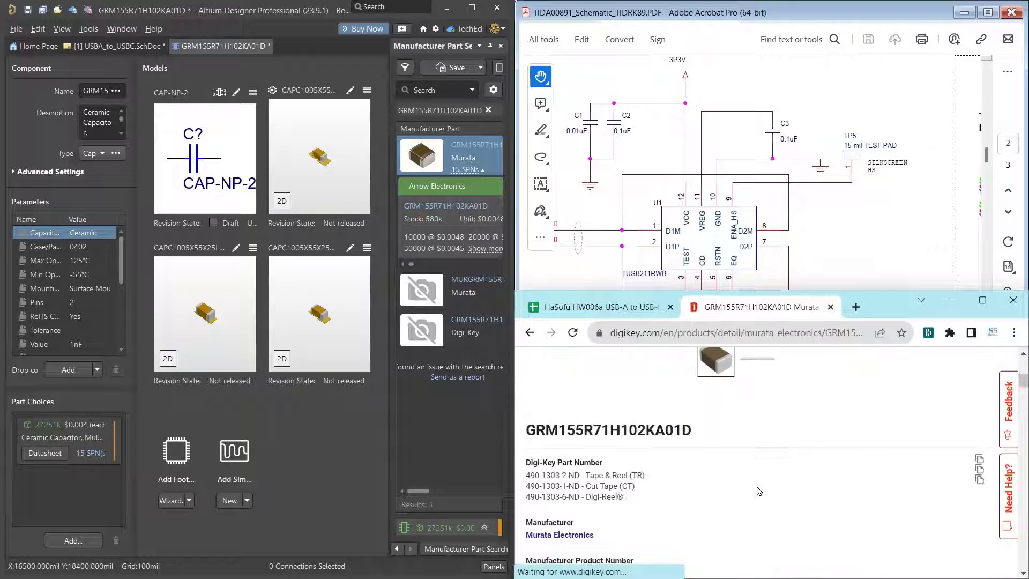
- Review the part's description on DigiKey and search for the corrected value, CAP CER 10000PF 50V X7R 0402
scroll(758, 488, down, 5)
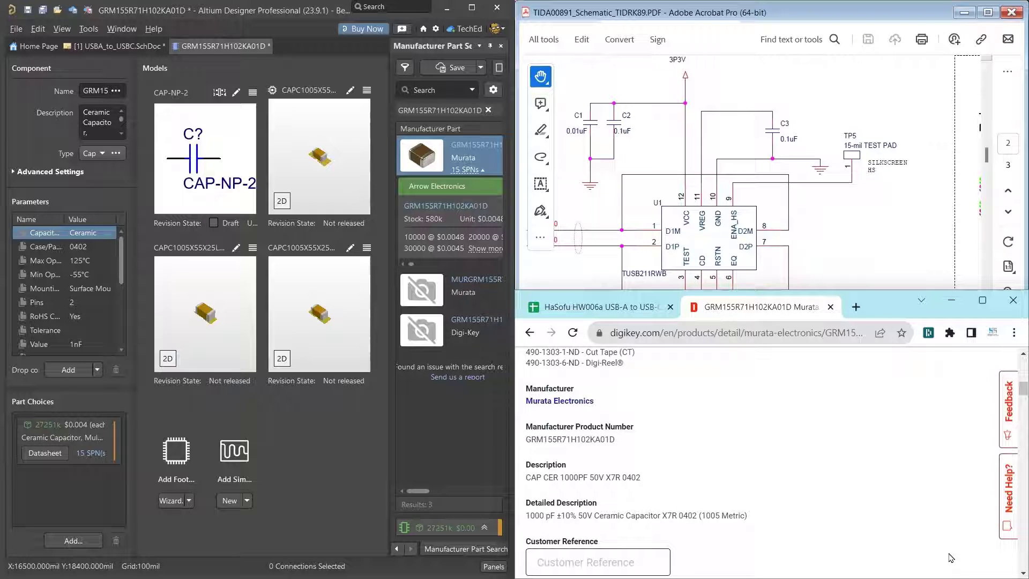
scroll(767, 430, up, 5)
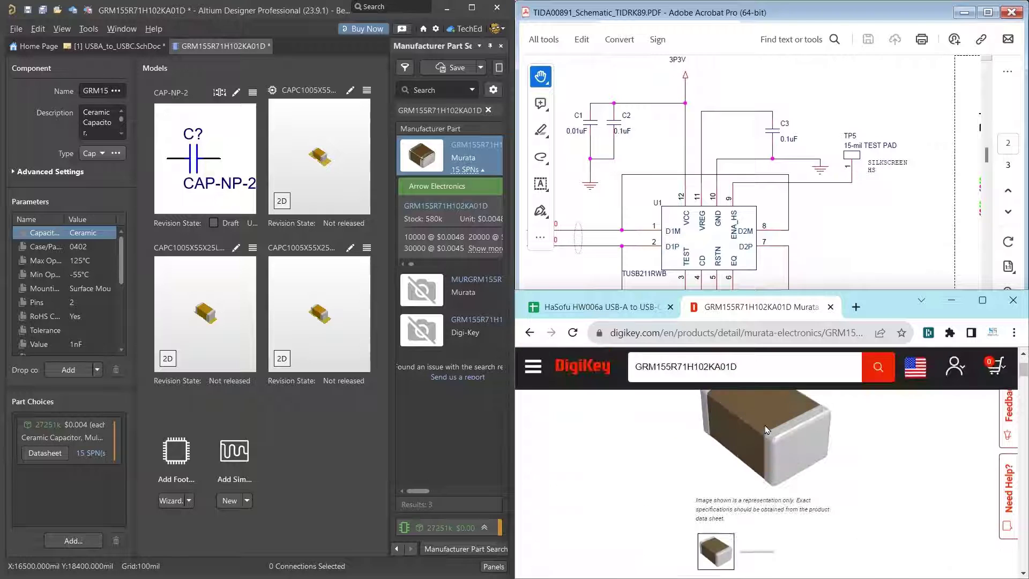
scroll(766, 430, down, 6)
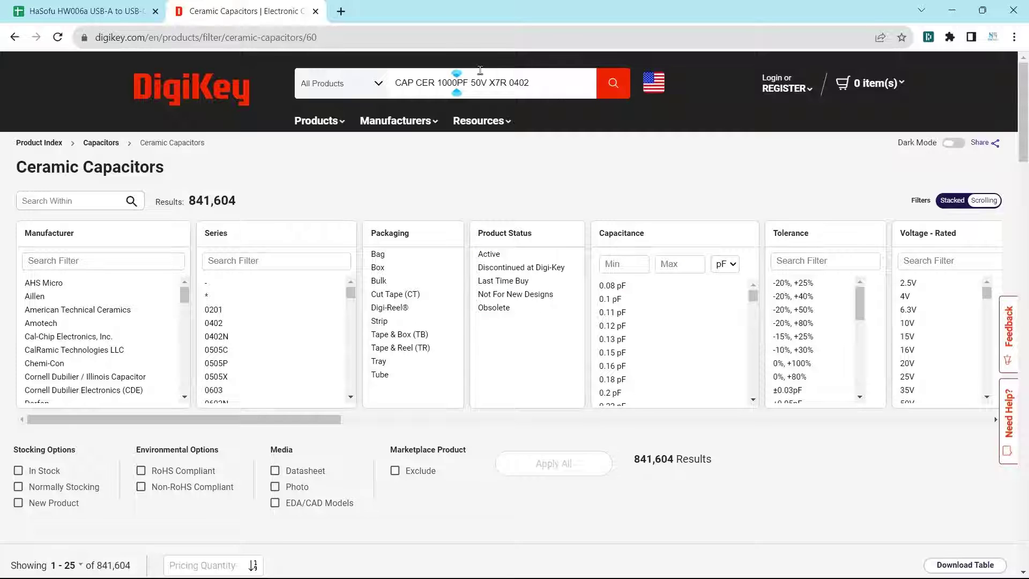
text(0)
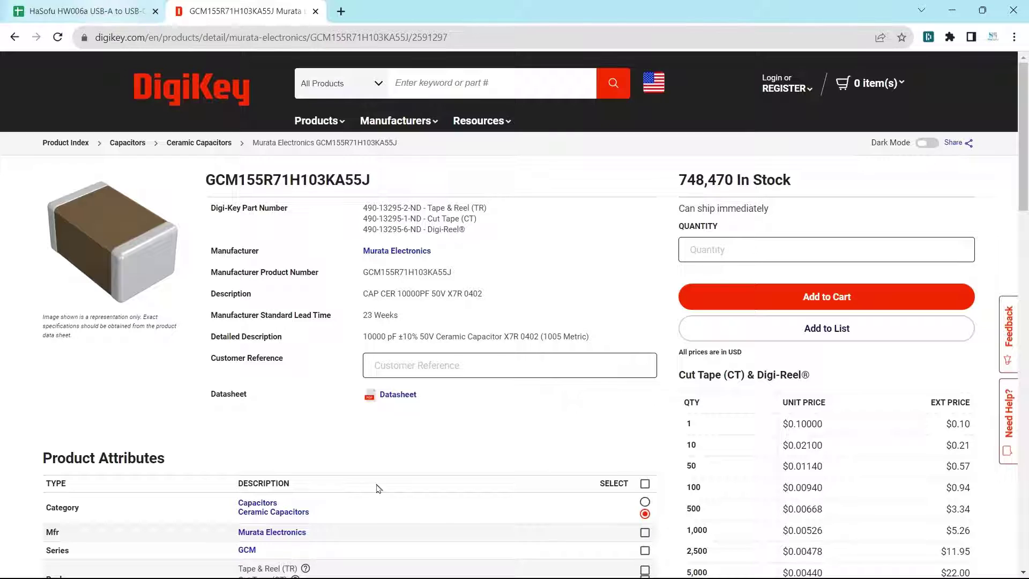
- Return to Altium and close the GRM155R71H102KA01D component, saving it to the server with the release note "new capacitor manufacturer part number"
click(587, 567)
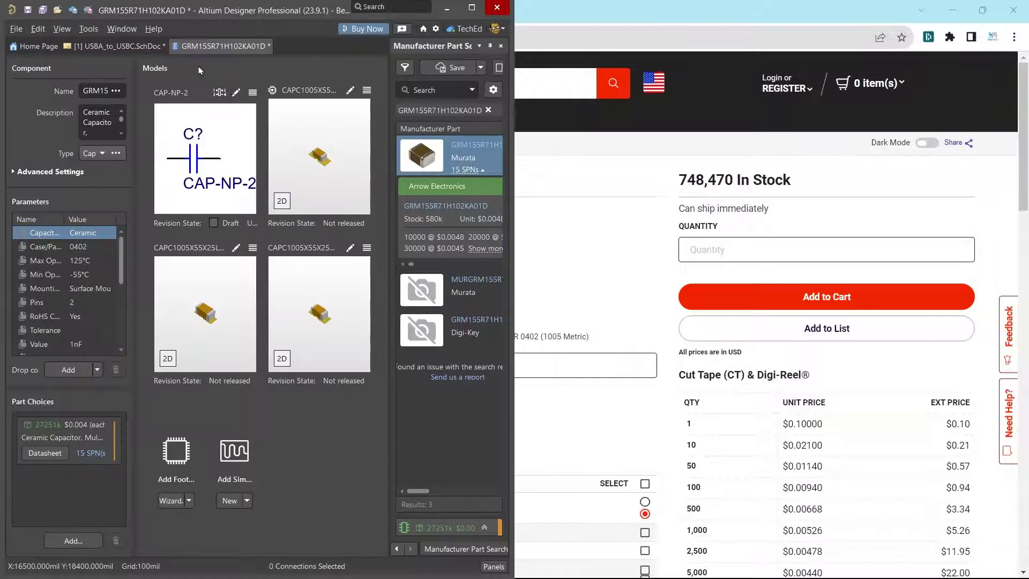
right_click(217, 51)
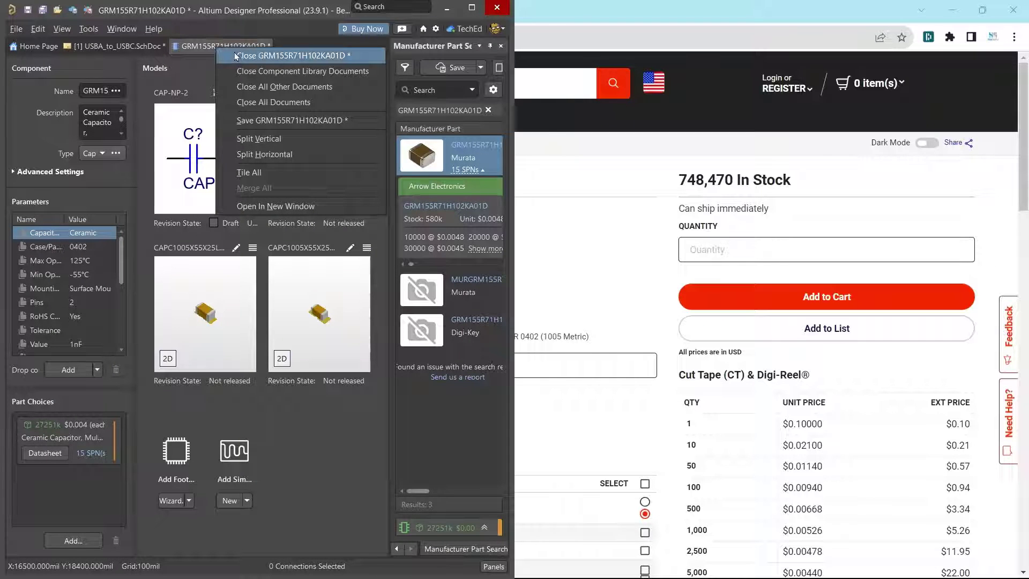
double_click(92, 88)
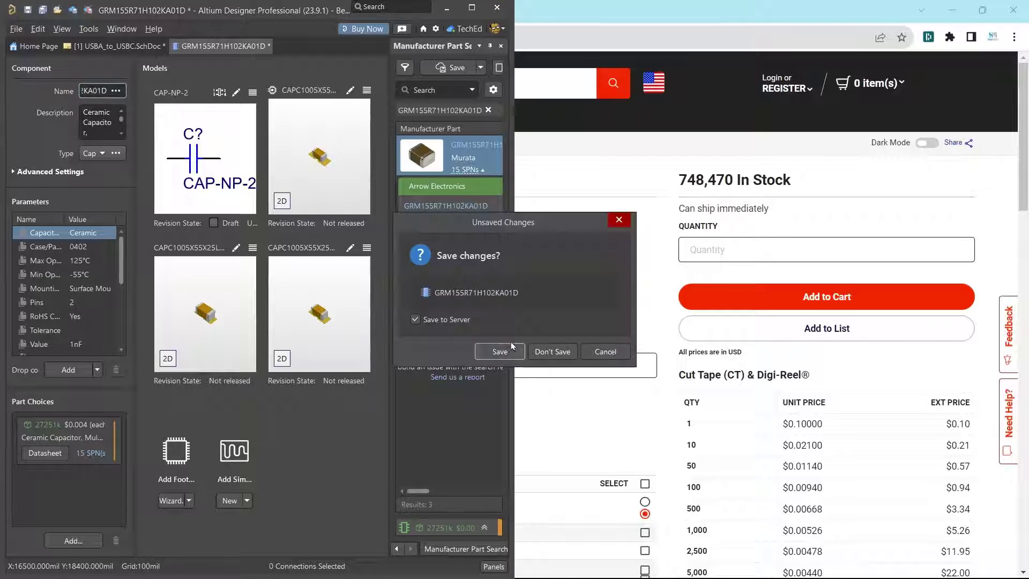
click(510, 349)
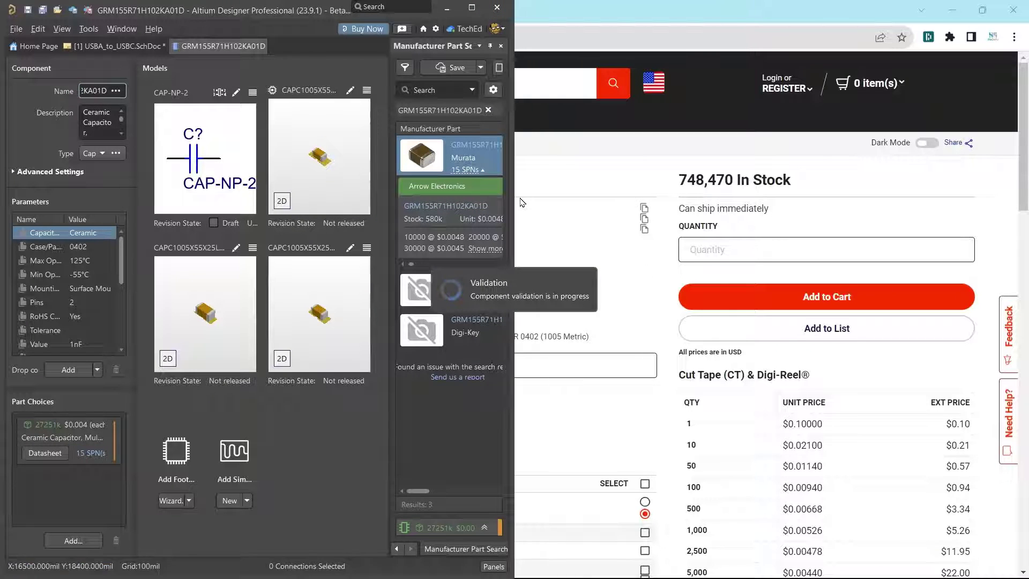
text(new capacitor manu)
text(fuactur)
text(rer part number)
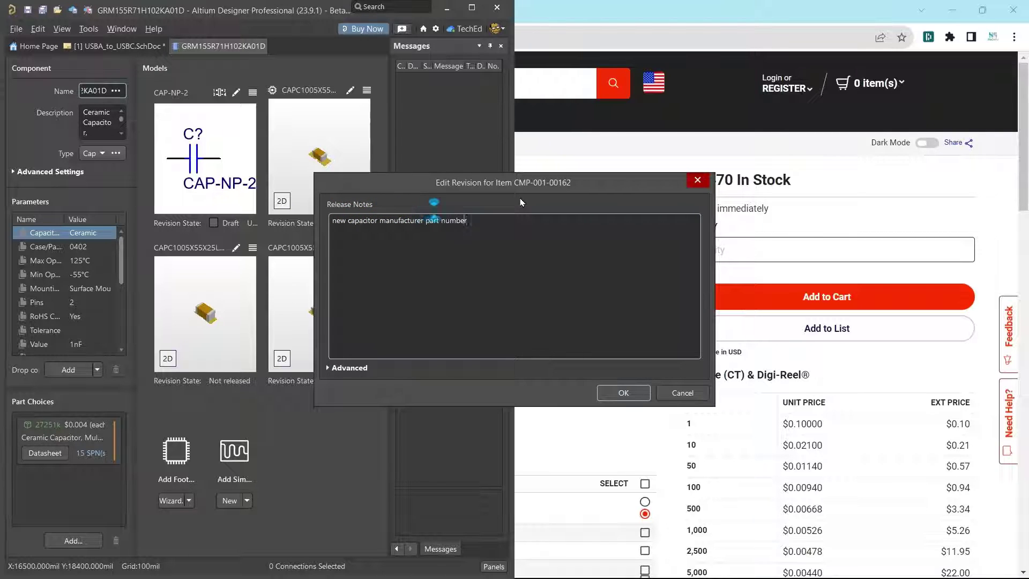
key(Return)
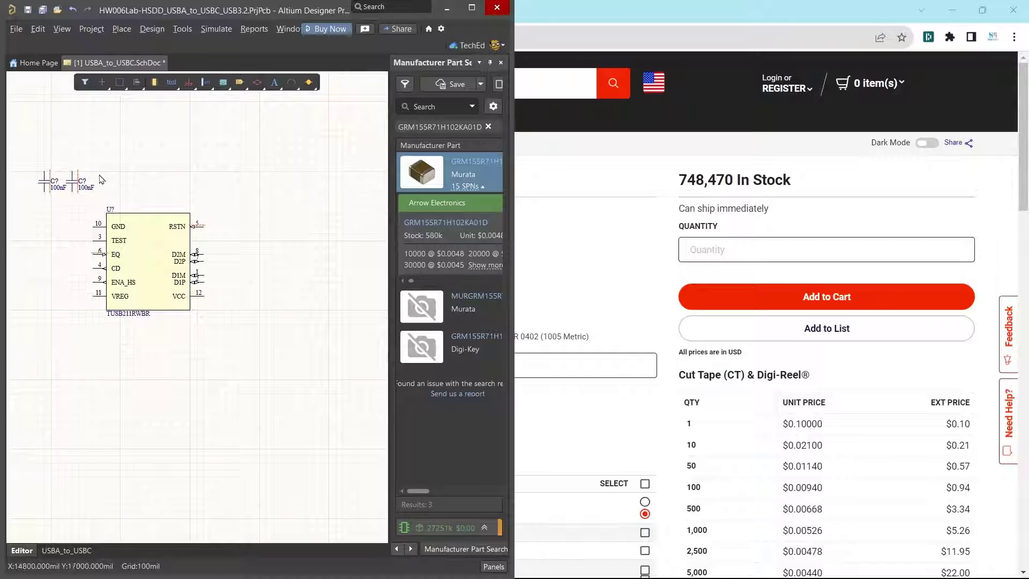
- Move the left 100nF capacitor above the right half of the chip, delete it, and undo the deletion
right_drag(47, 216, 216, 241)
drag(213, 201, 317, 203)
click(314, 205)
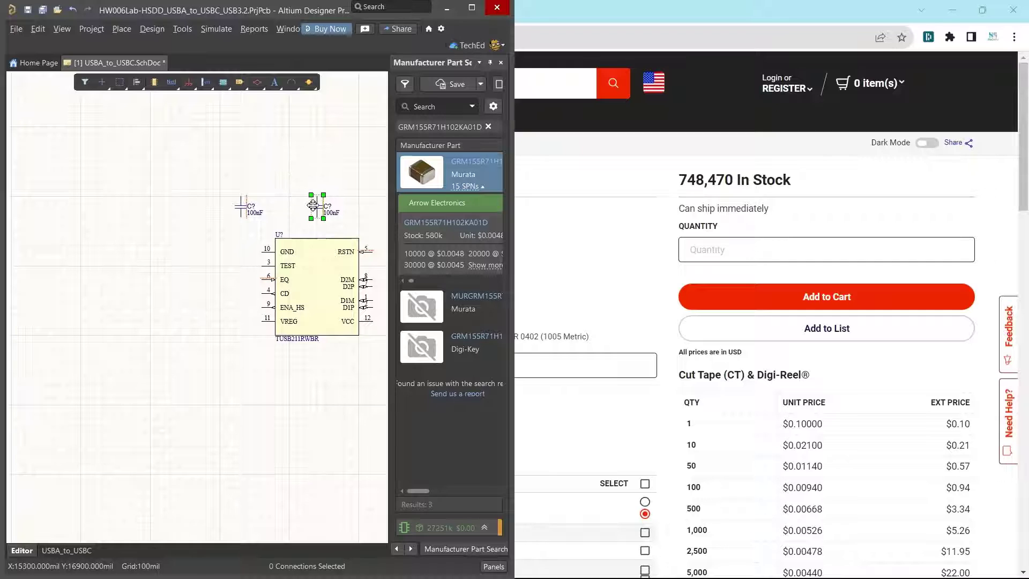
key(Delete)
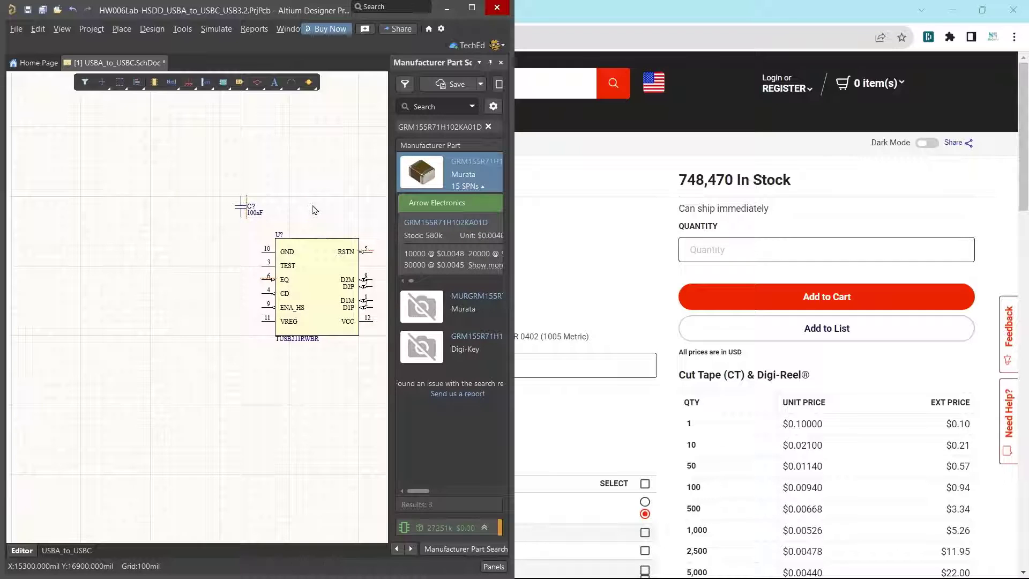
click(239, 210)
key(ctrl+z)
- Copy the manufacturer product number GCM155R71H103KA55J from DigiKey and run a manufacturer part search for it in Altium
click(624, 229)
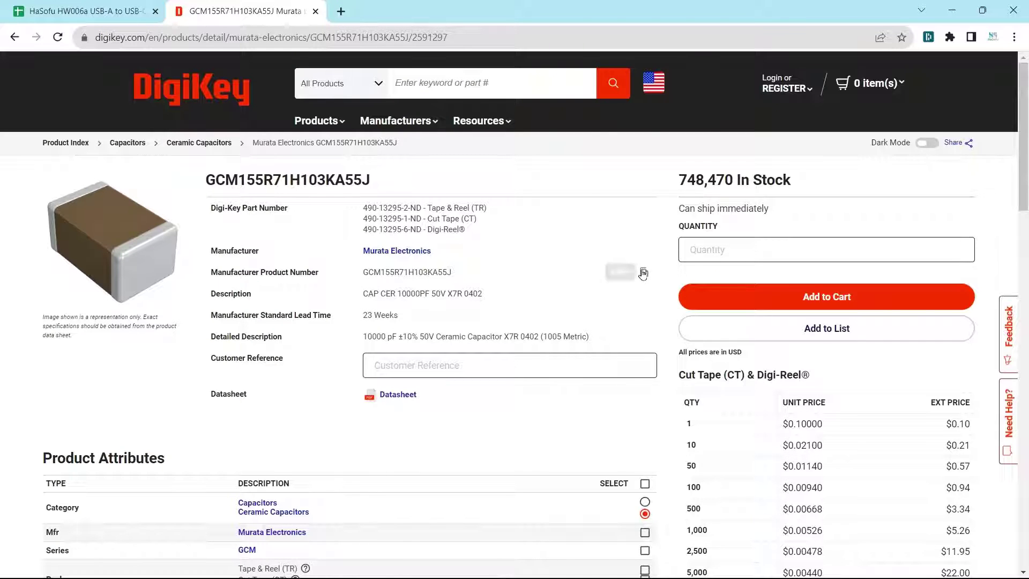
mouse_move(612, 572)
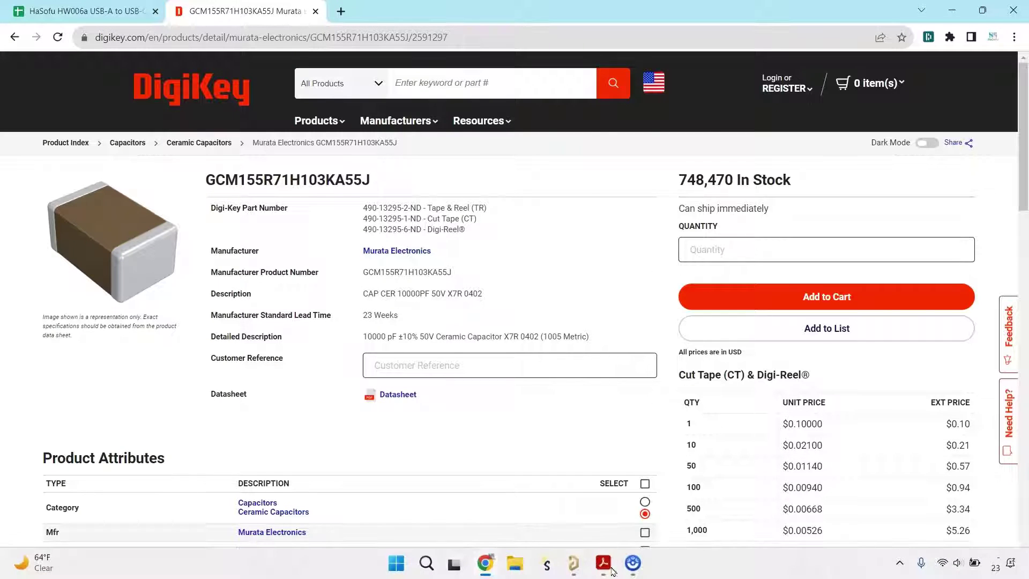
click(577, 566)
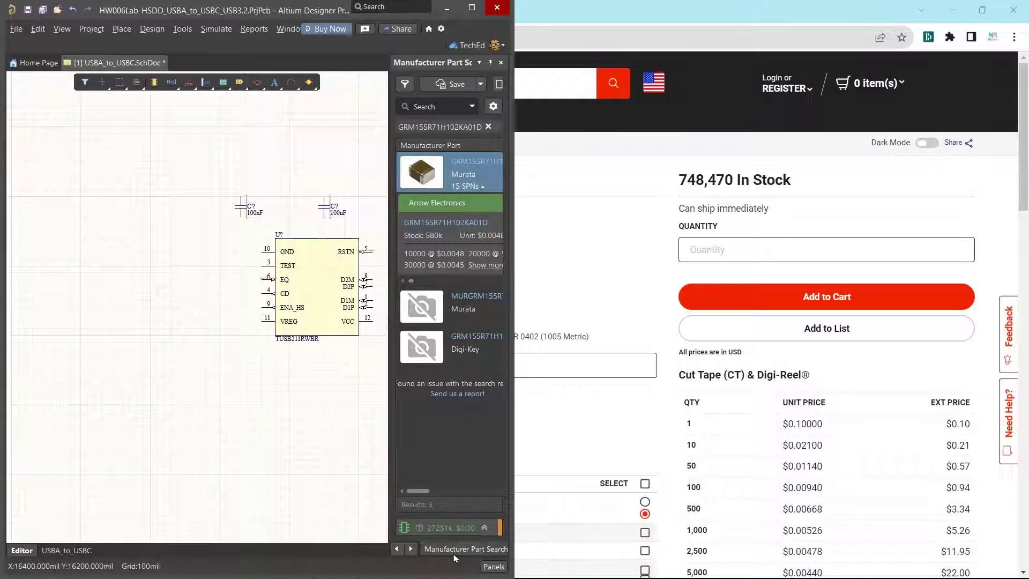
click(476, 413)
click(447, 102)
key(ctrl+v)
key(Return)
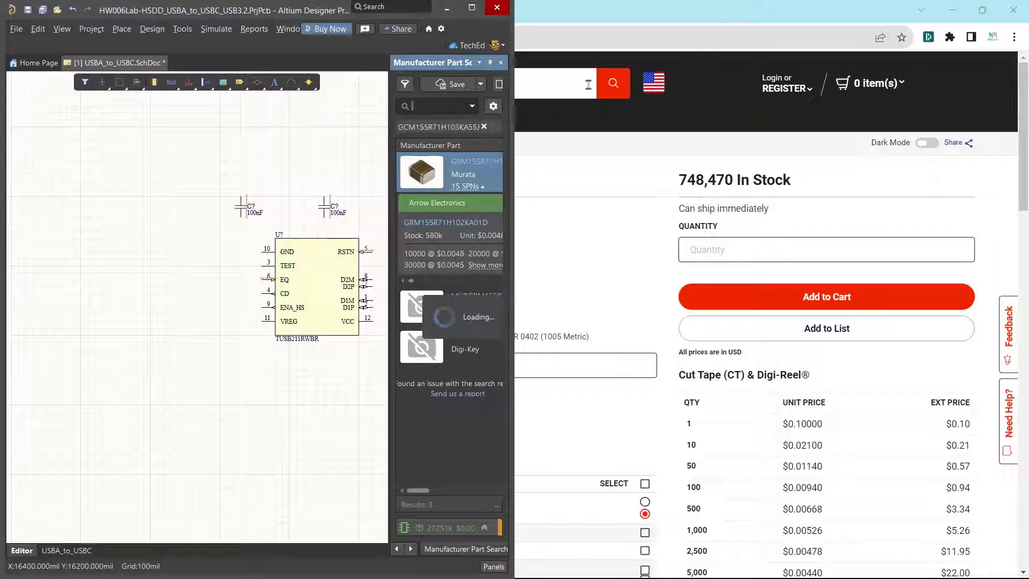
- Enlarge the Altium window and search results, and create a workspace component of type Capacitors from the Murata GCM155R71H103KA55J part
click(472, 7)
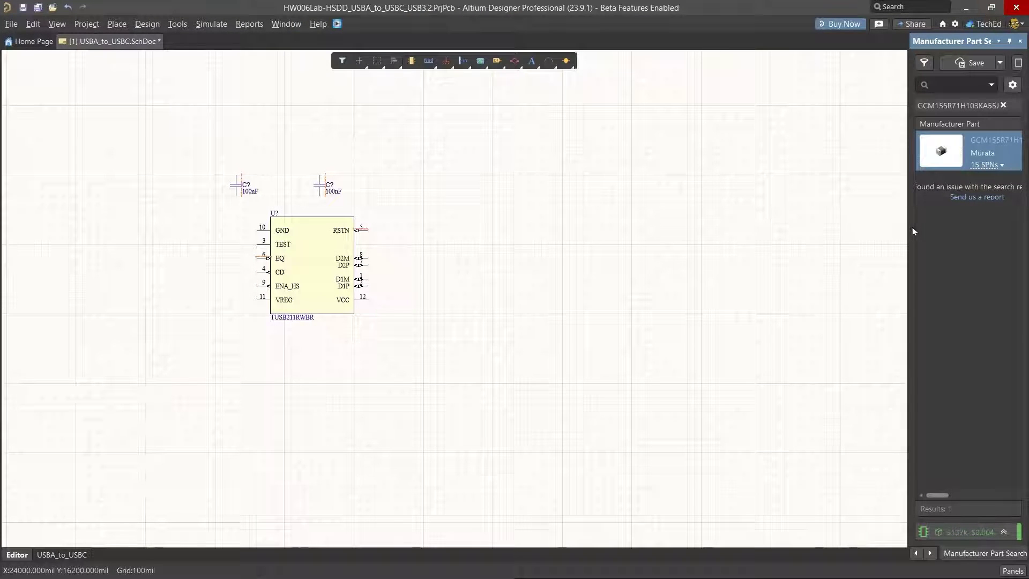
drag(910, 228, 578, 228)
right_click(729, 153)
click(725, 155)
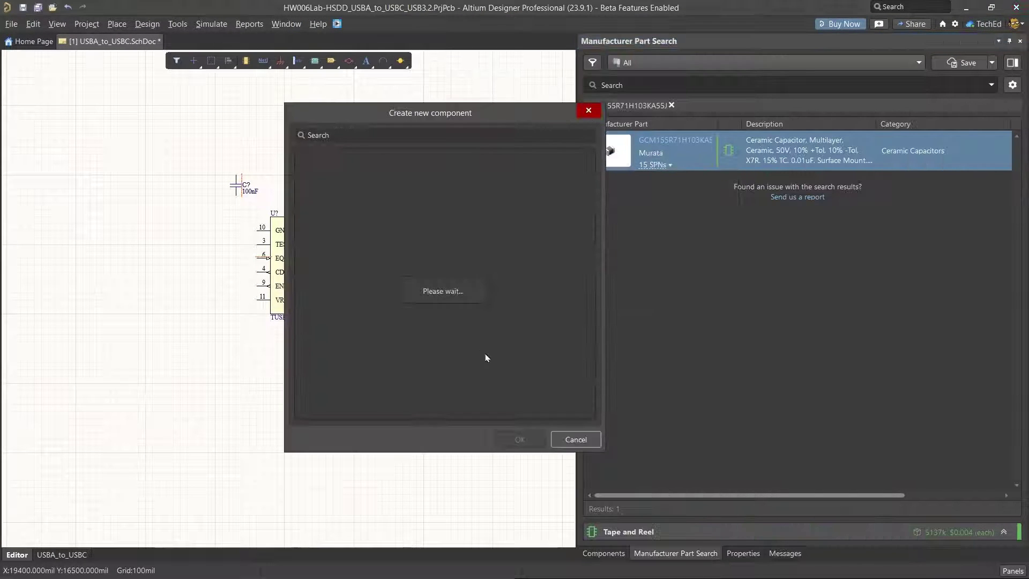
click(333, 190)
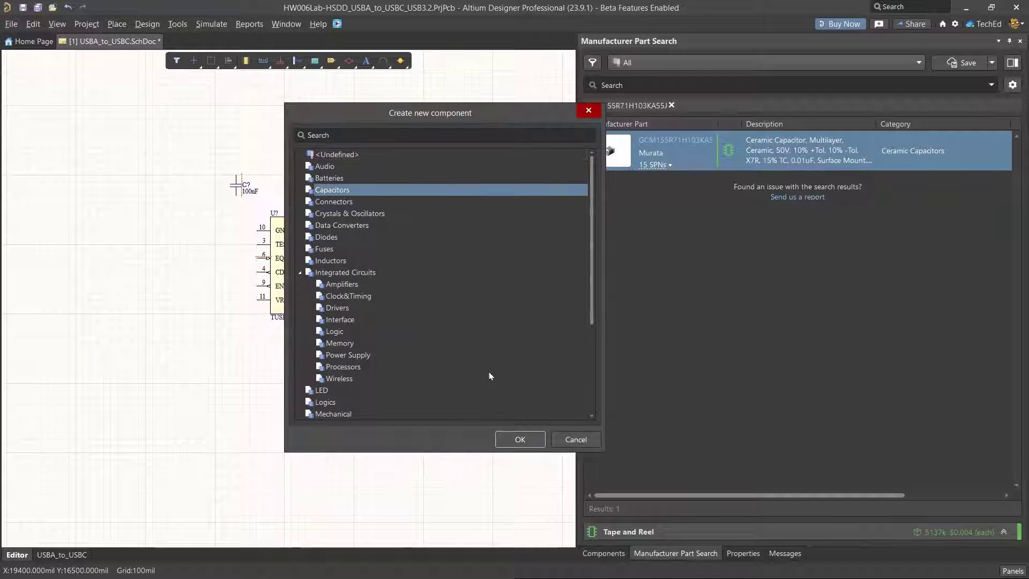
click(520, 438)
scroll(506, 343, down, 2)
click(624, 490)
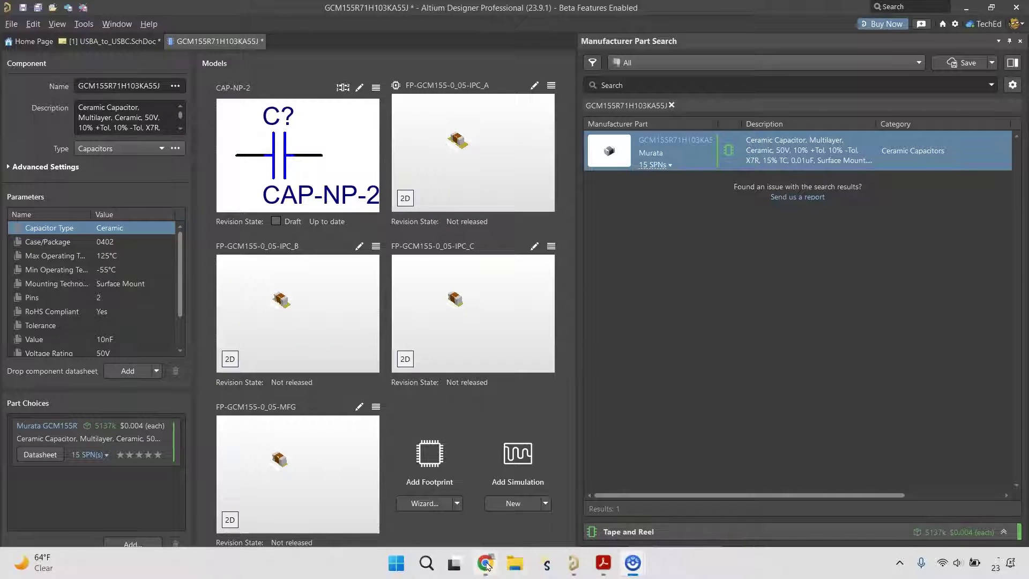
- Replace C1's detailed description in the bill of materials with DigiKey's description, CAP CER 10000PF 50V X7R 0402
click(485, 563)
click(109, 4)
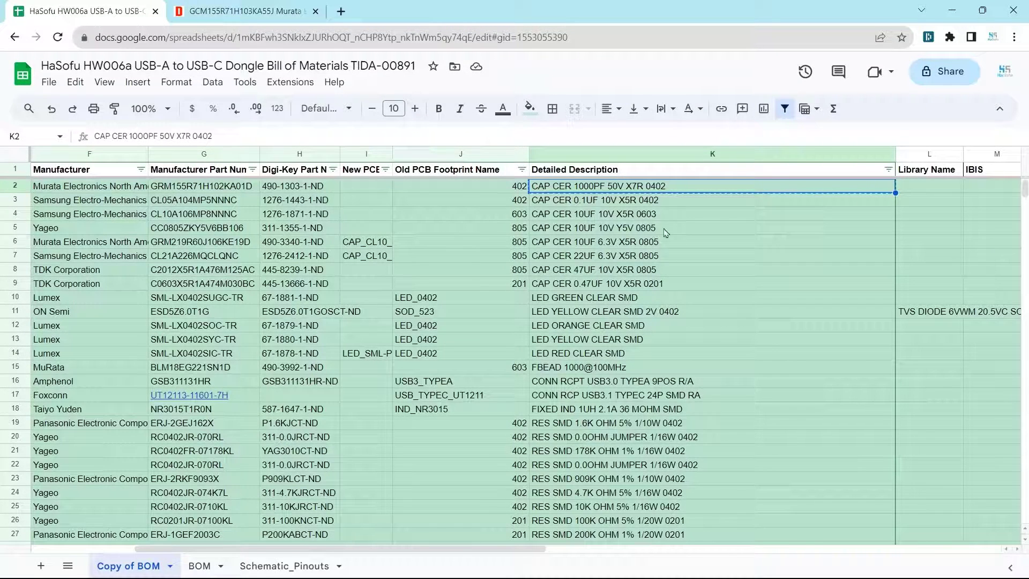
click(241, 10)
click(643, 296)
key(ctrl+Tab)
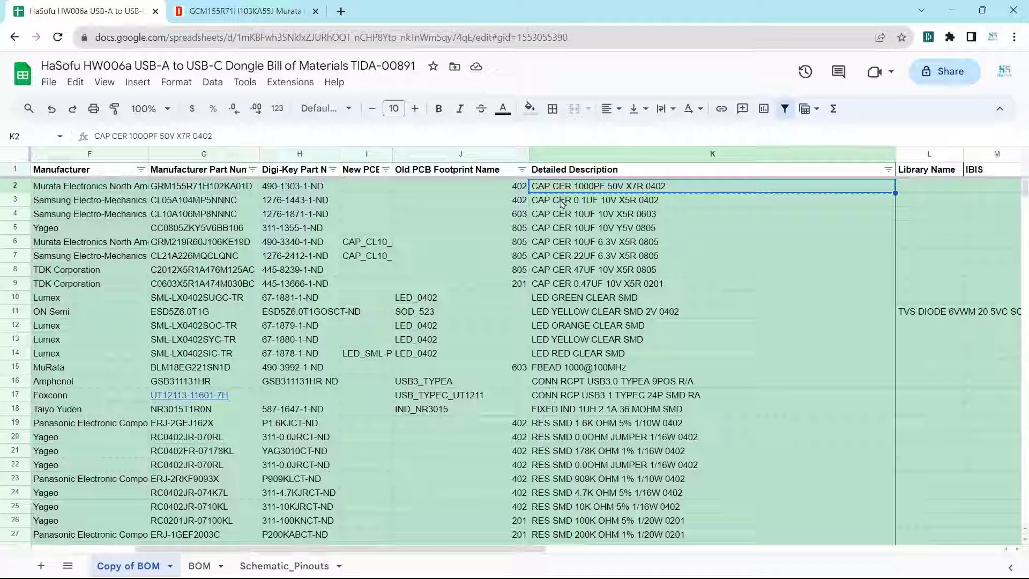
key(ctrl+v)
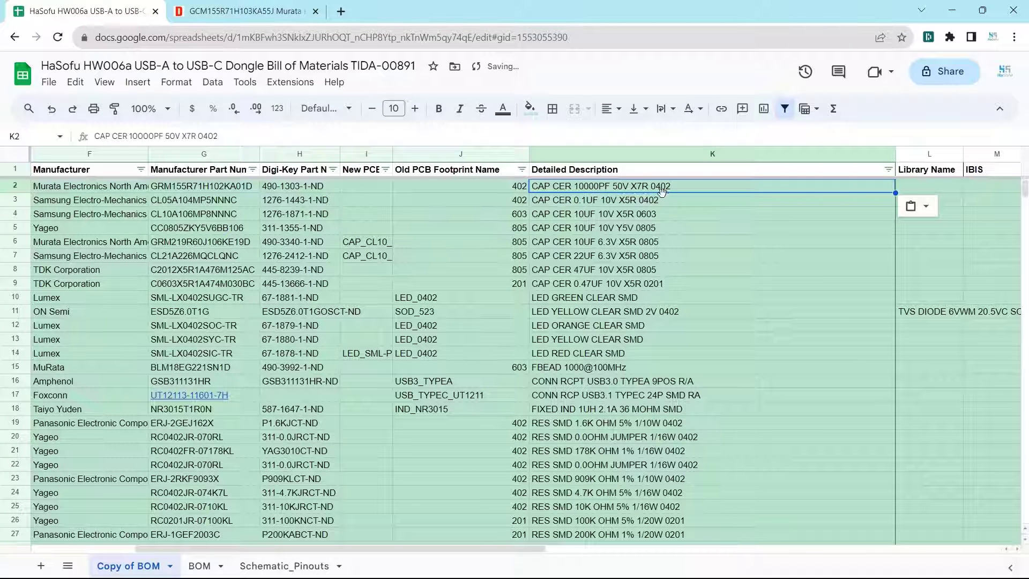
key(Tab)
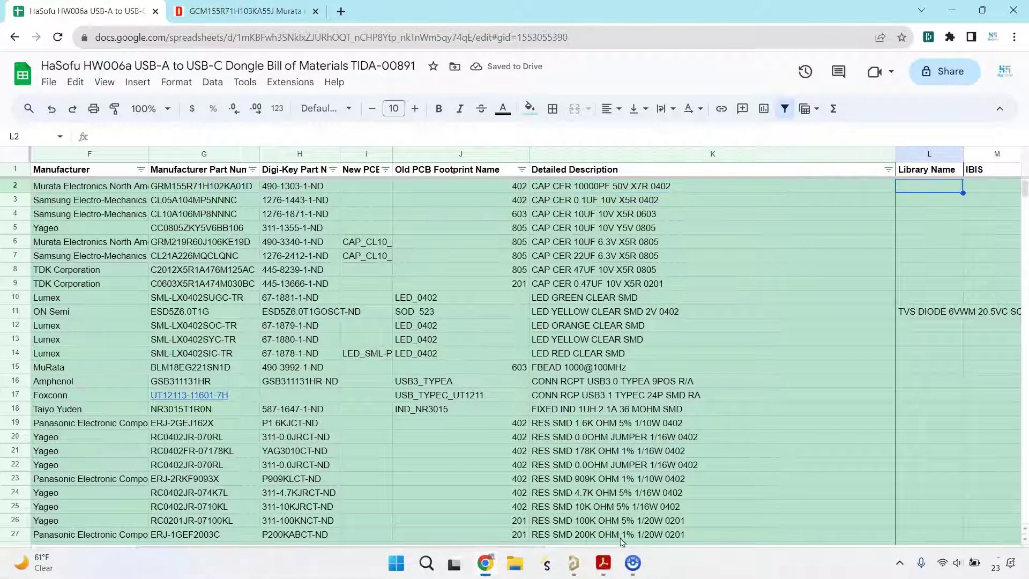
- In Altium, rename the new component CAP CER 10000PF 50V X7R 0402 and save it to the server with a release note beginning "new"
click(637, 564)
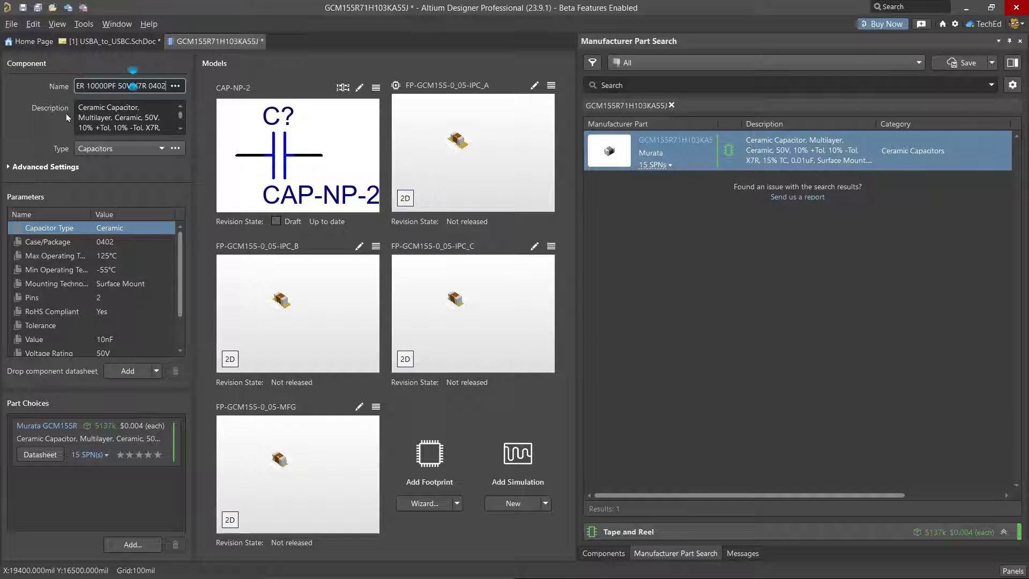
right_click(236, 42)
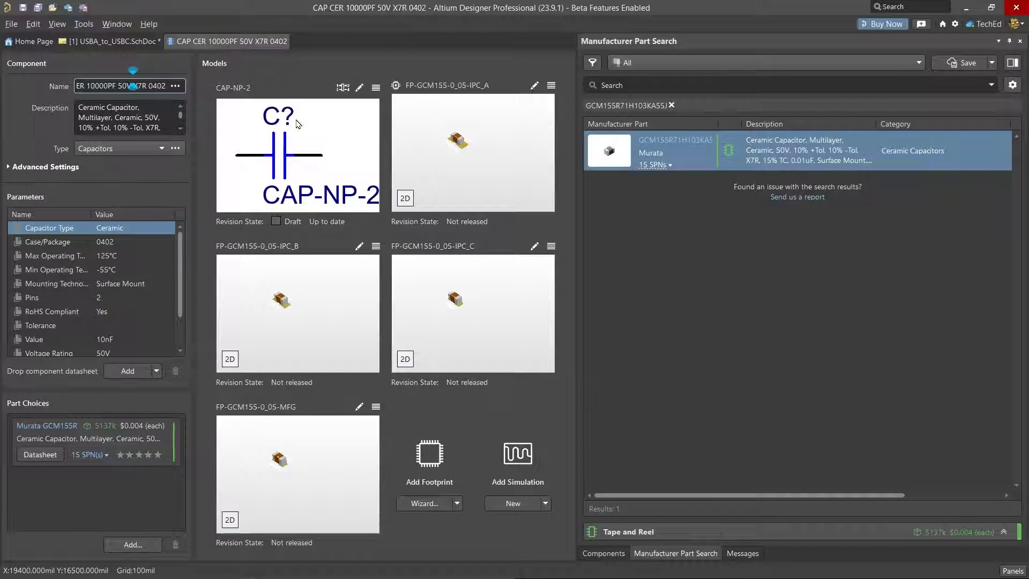
right_click(263, 47)
click(322, 50)
click(493, 340)
text(new)
key(ctrl+v)
key(Return)
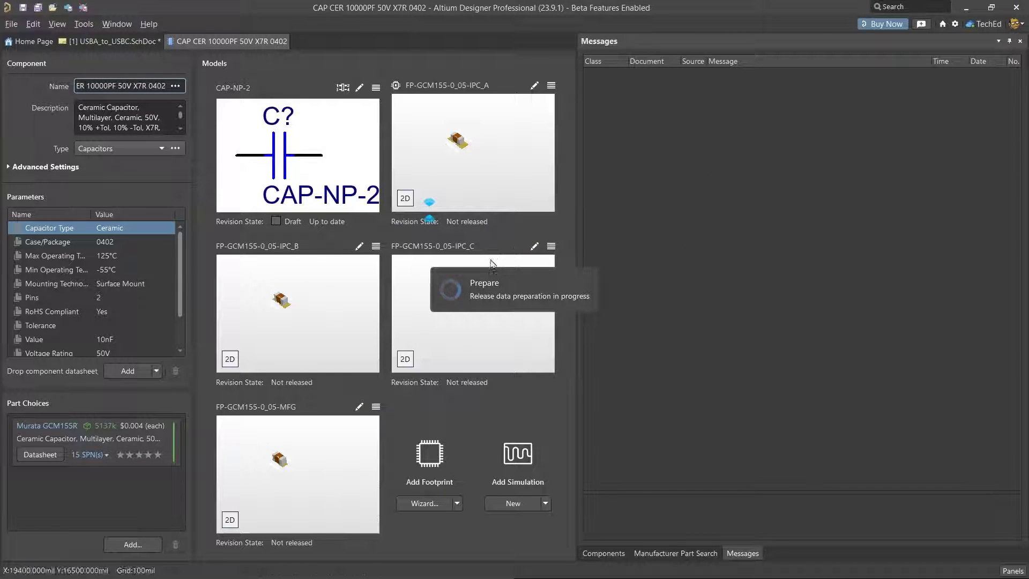